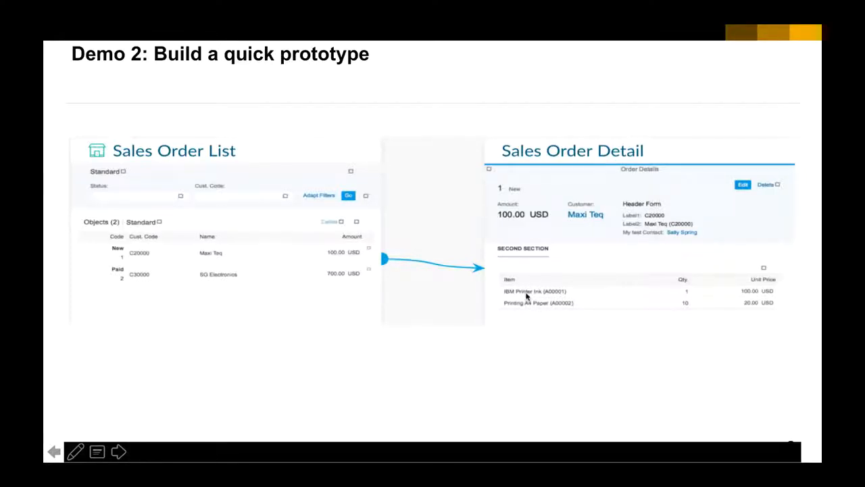
# End the slide show, switch to Chrome and open the page map of the TrackOrder prototype.
pyautogui.press('Right')
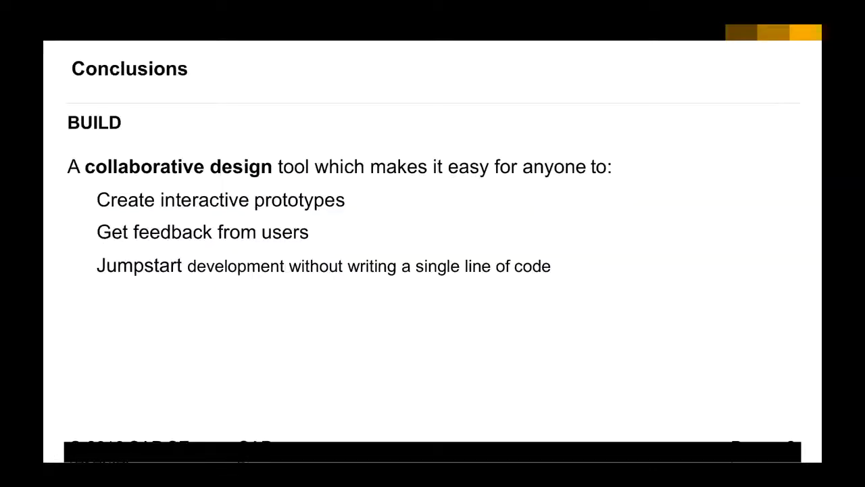
pyautogui.press('Escape')
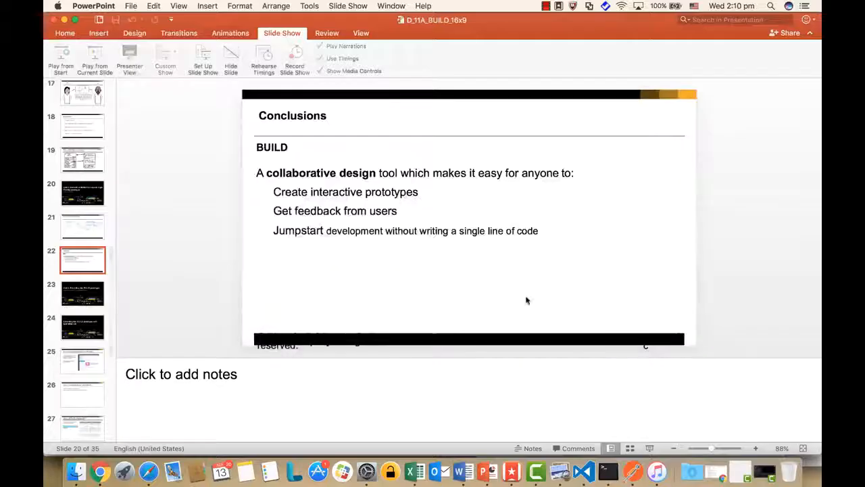
pyautogui.click(100, 465)
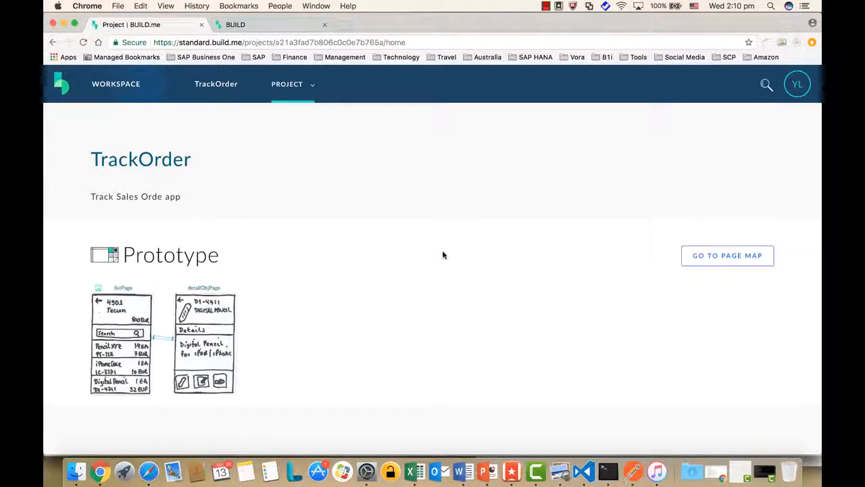
pyautogui.click(726, 259)
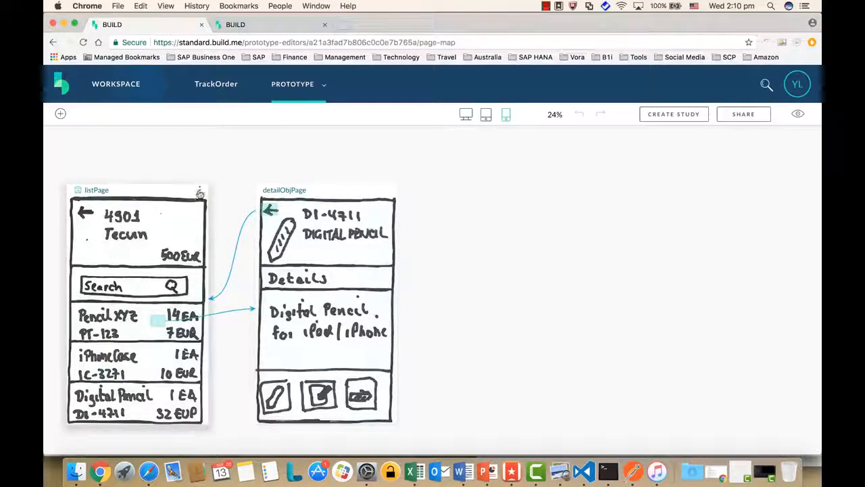
# Delete the existing listPage and detailObjPage from the prototype's page map.
pyautogui.click(199, 192)
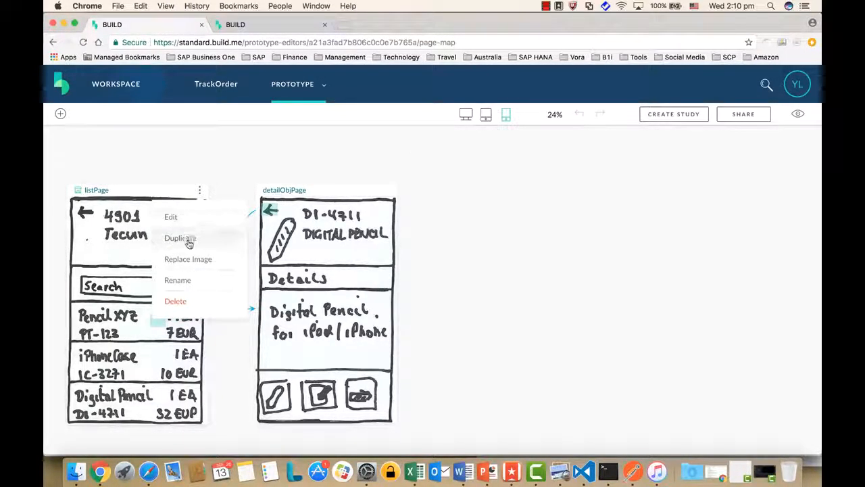
pyautogui.click(184, 302)
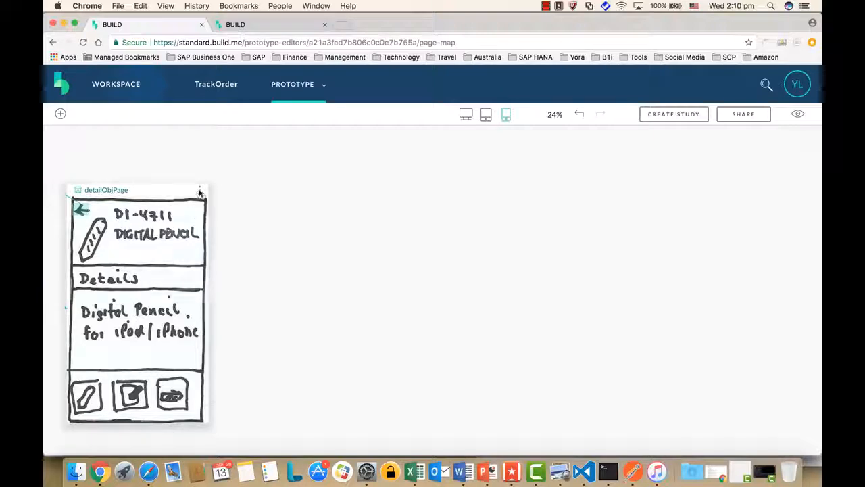
pyautogui.click(199, 192)
pyautogui.click(193, 302)
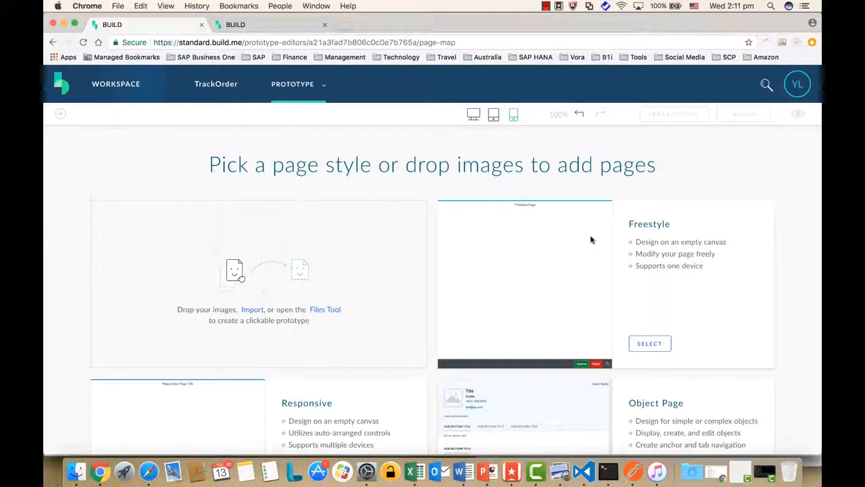
# Find the Smart Template List Report among the page styles and add it as the prototype's first page.
pyautogui.scroll(-2, 586, 276)
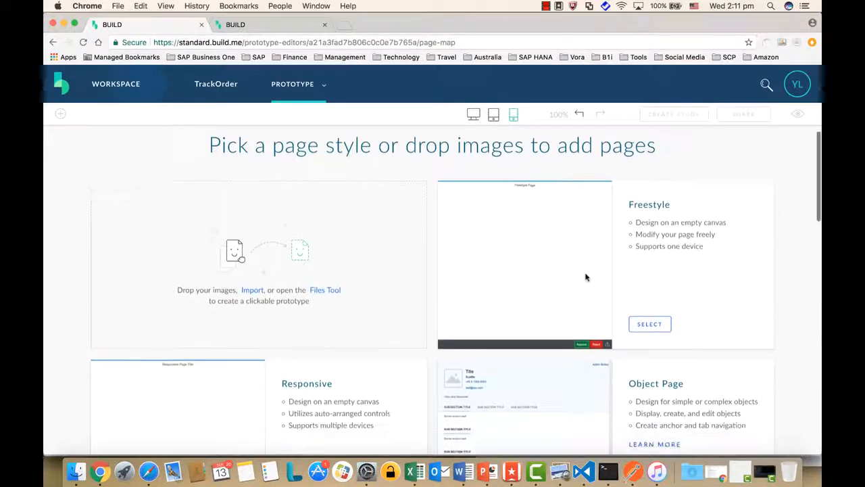
pyautogui.scroll(-6, 586, 277)
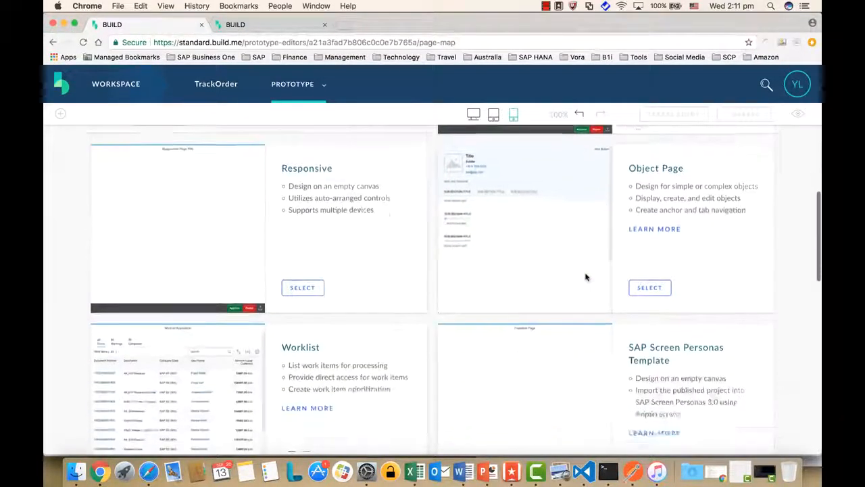
pyautogui.scroll(-6, 586, 277)
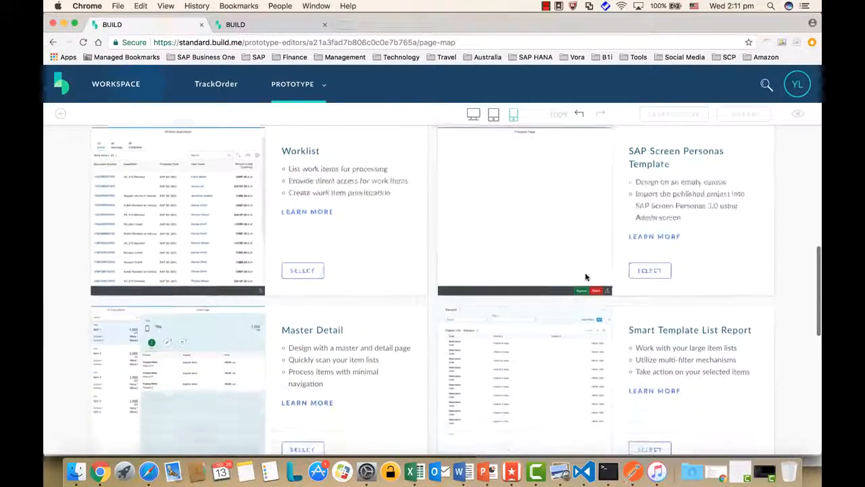
pyautogui.scroll(-4, 586, 276)
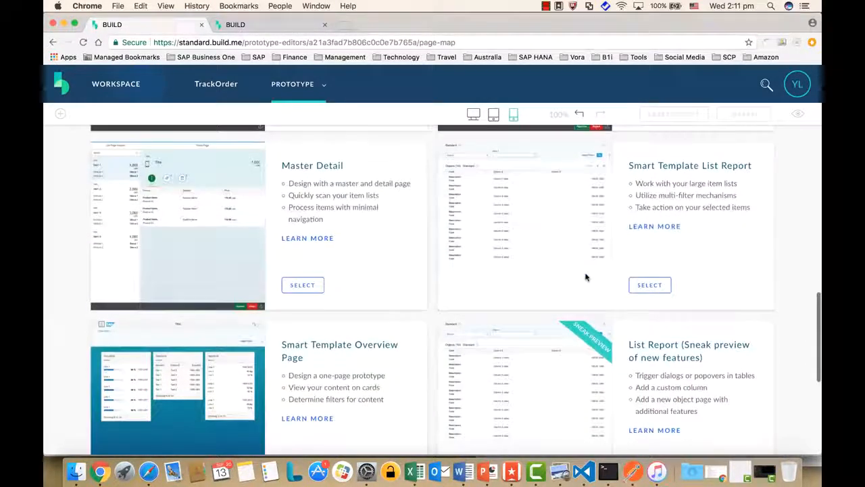
pyautogui.scroll(-3, 419, 310)
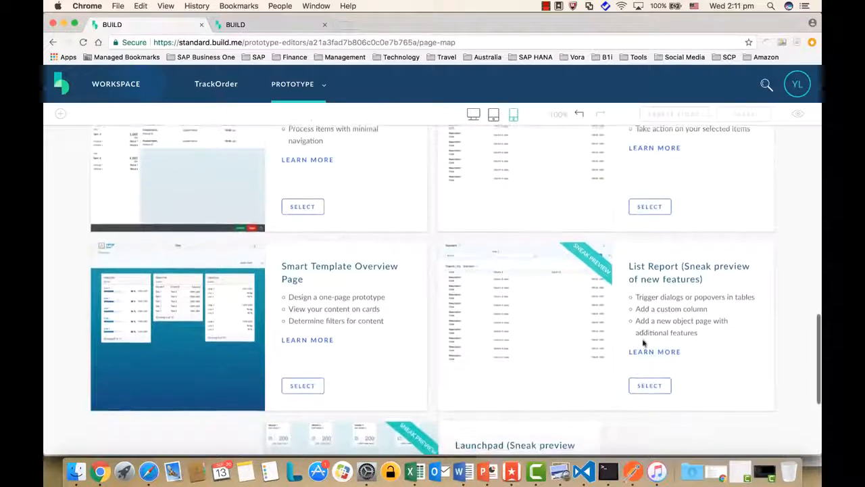
pyautogui.scroll(2, 419, 310)
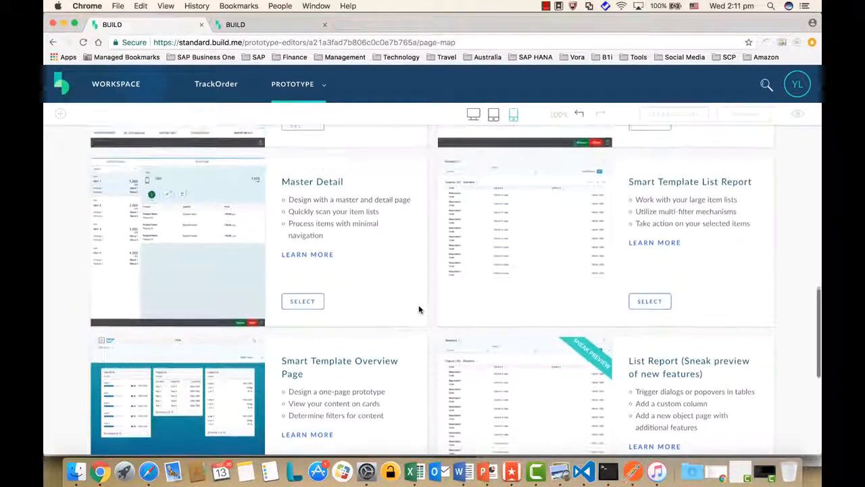
pyautogui.scroll(1, 420, 309)
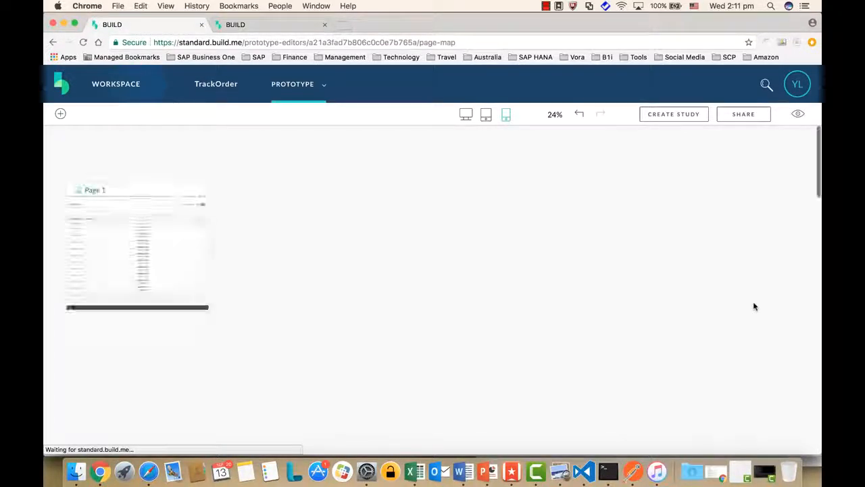
# Add a second page to the prototype using the Smart Template Object Page style.
pyautogui.moveTo(173, 252)
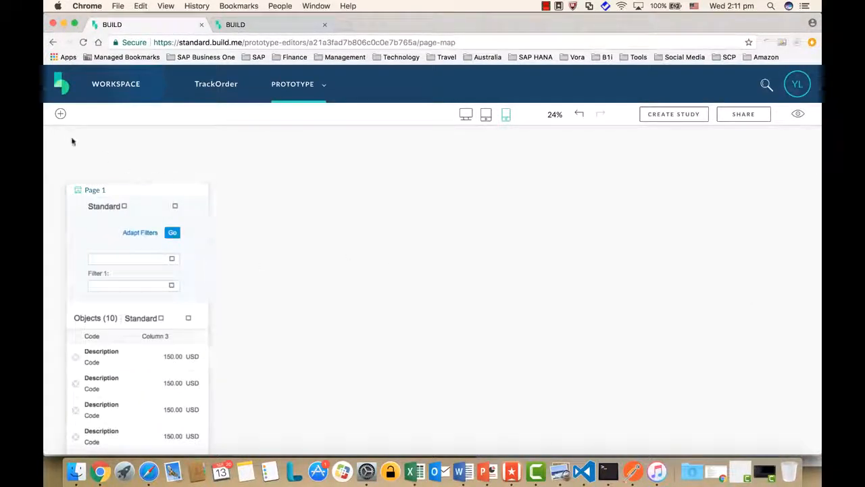
pyautogui.click(60, 115)
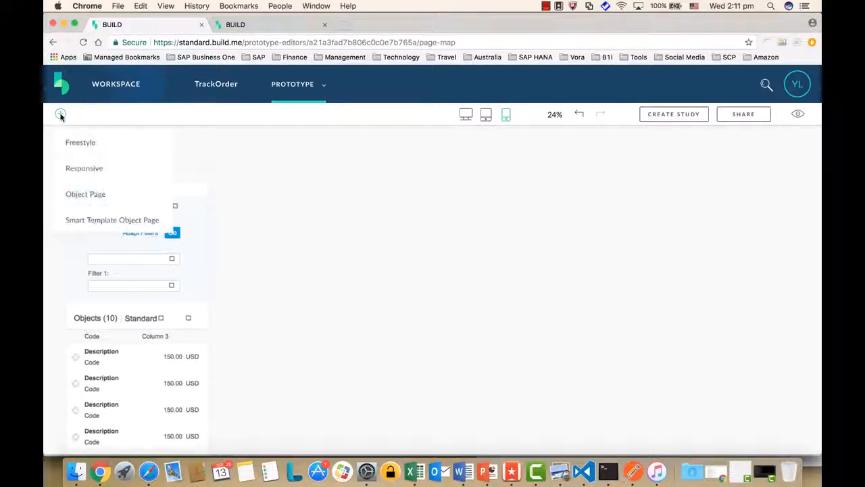
pyautogui.click(113, 226)
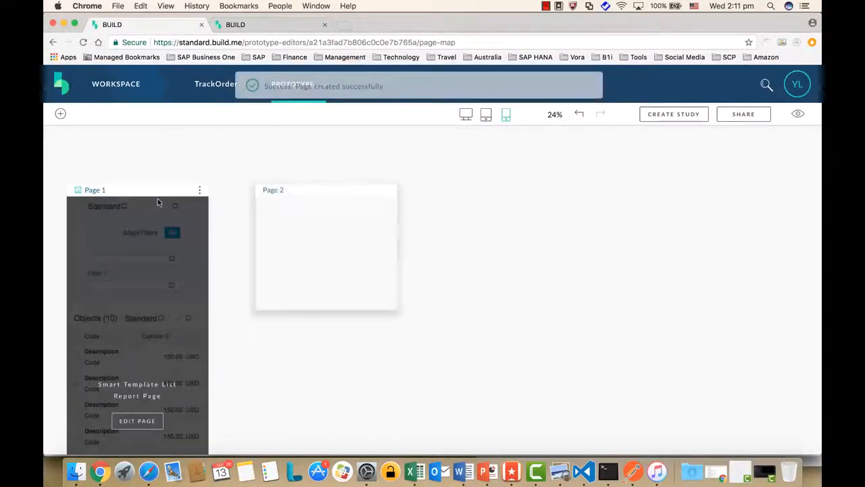
# Open Page 1 for editing and select its Objects table in the outline.
pyautogui.click(200, 192)
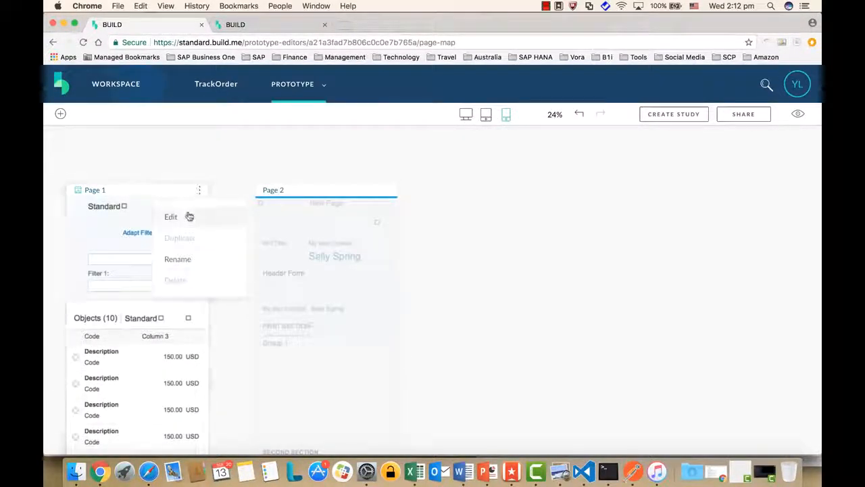
pyautogui.click(187, 222)
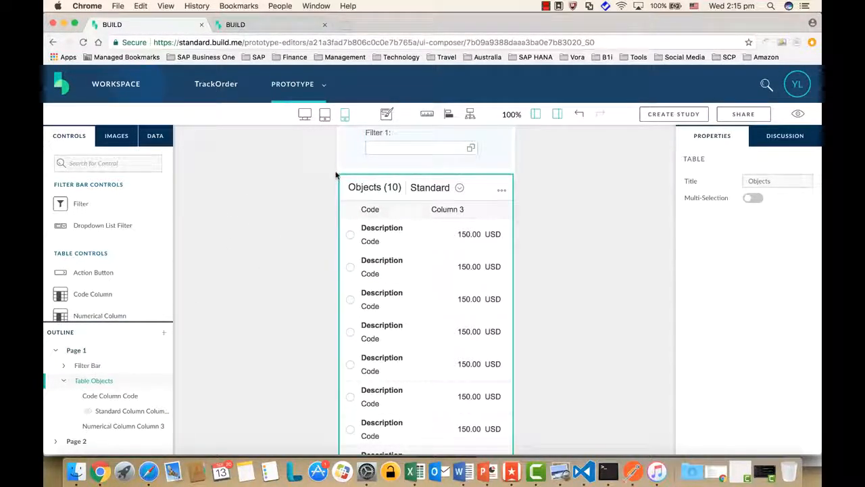
pyautogui.scroll(3, 334, 190)
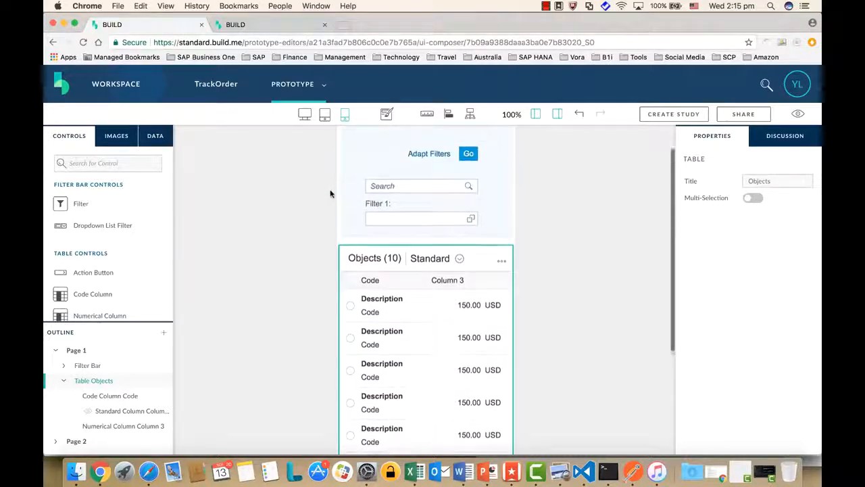
pyautogui.moveTo(104, 385)
pyautogui.mouseDown()
pyautogui.moveTo(85, 361)
pyautogui.moveTo(96, 381)
pyautogui.moveTo(81, 385)
pyautogui.moveTo(94, 383)
pyautogui.mouseUp()
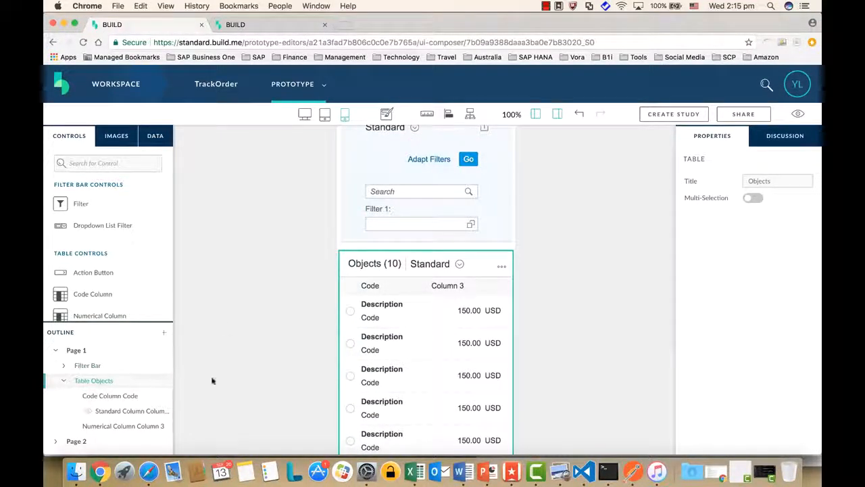
pyautogui.scroll(1, 249, 313)
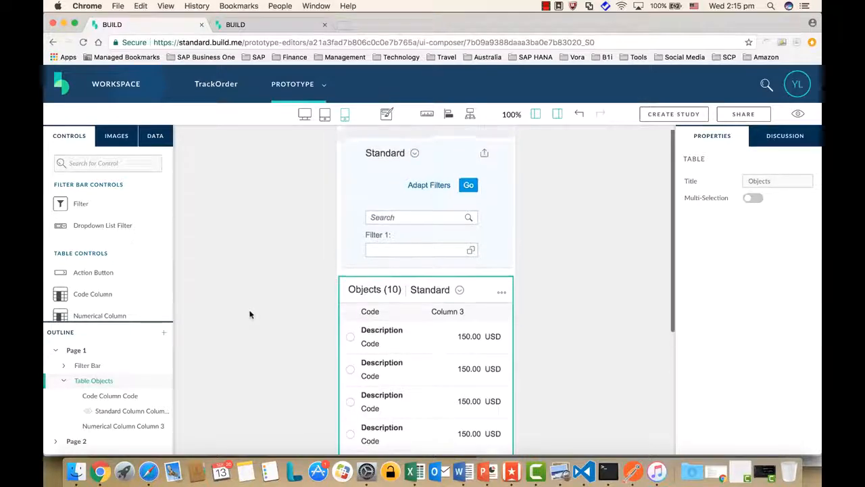
# Rename Page 1 as OrderList in the outline.
pyautogui.rightClick(84, 351)
pyautogui.click(114, 334)
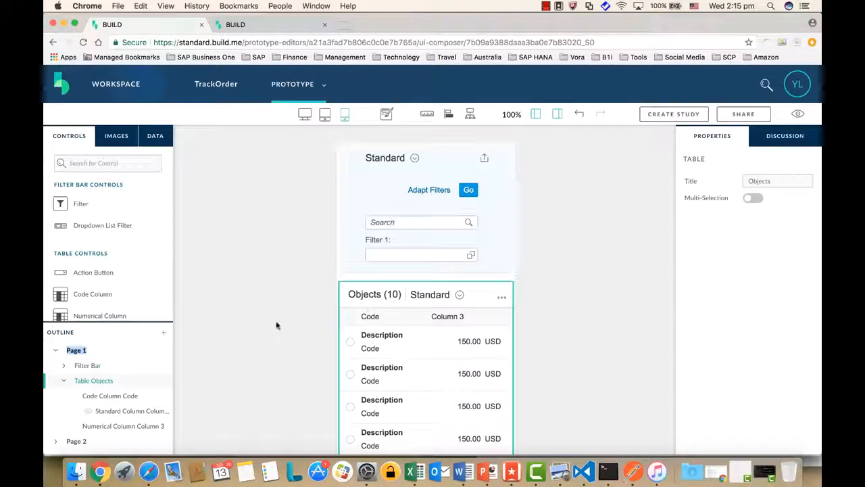
pyautogui.write('Ore')
pyautogui.press('BackSpace')
pyautogui.write('d')
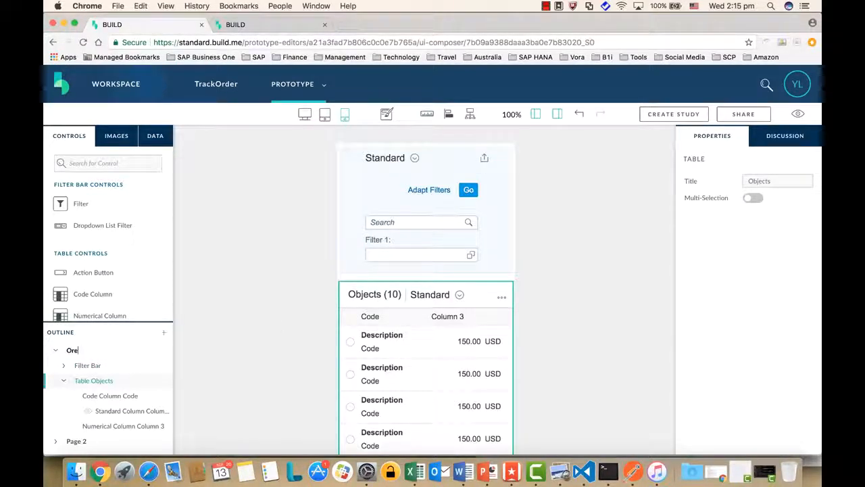
pyautogui.press('BackSpace')
pyautogui.write('derList')
pyautogui.press('Return')
# Set the title of the Objects table on the OrderList page to Orders.
pyautogui.click(95, 384)
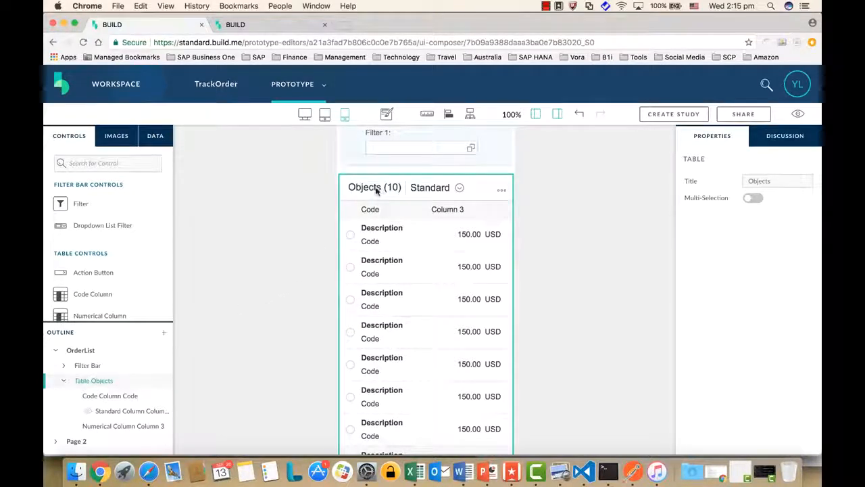
pyautogui.click(116, 397)
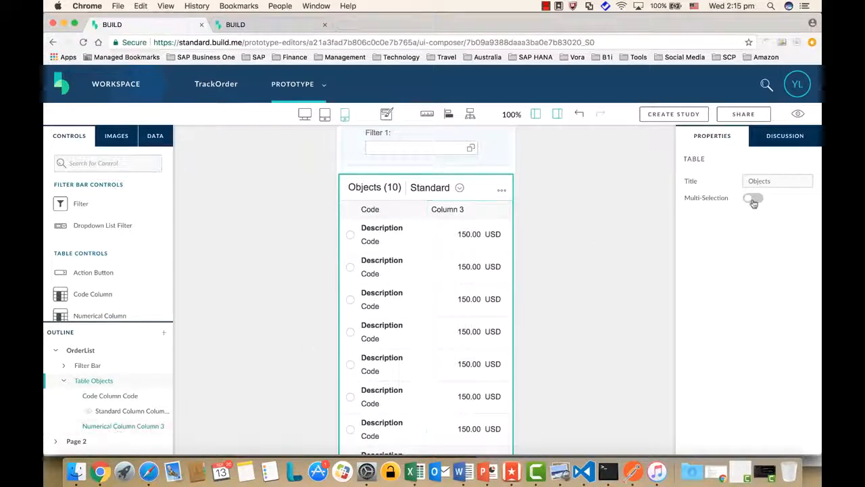
pyautogui.moveTo(788, 181); pyautogui.dragTo(737, 184)
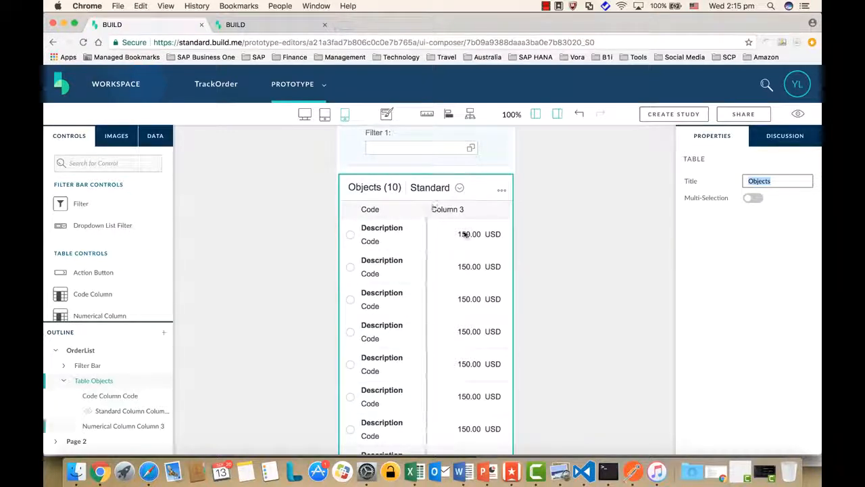
pyautogui.write('Ord')
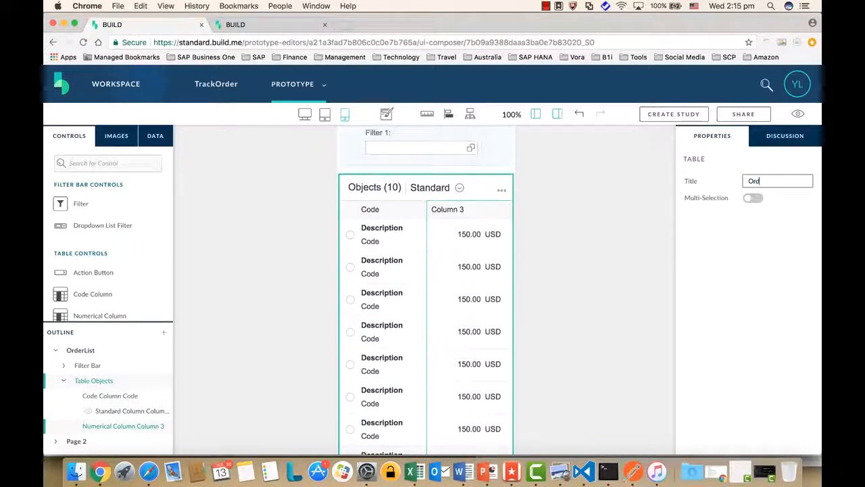
pyautogui.write('ers')
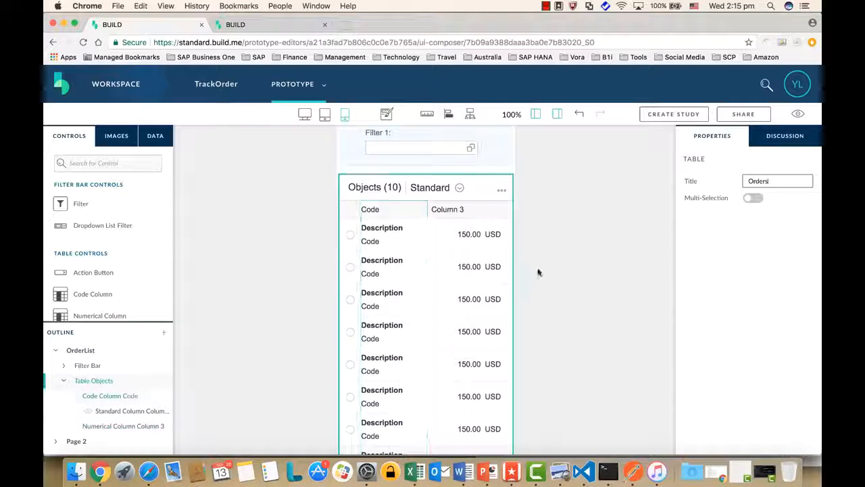
pyautogui.press('Return')
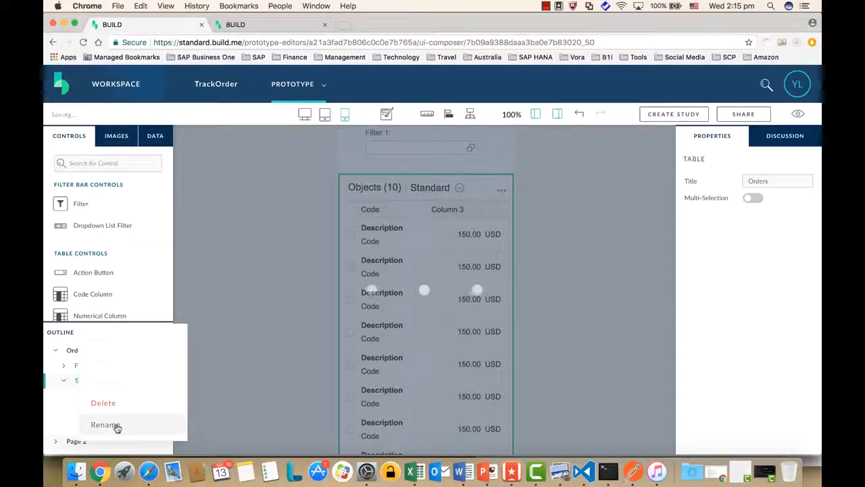
# Rename Page 2 as Order Details and expand that page in the outline.
pyautogui.click(117, 426)
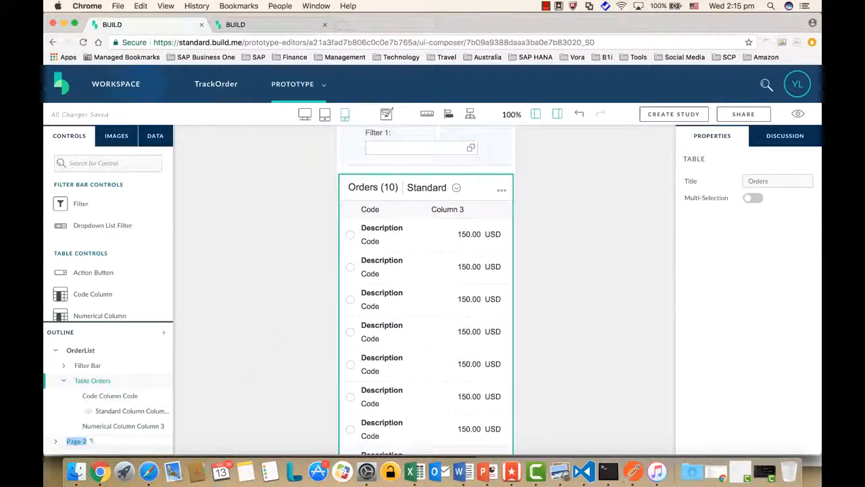
pyautogui.write('Order')
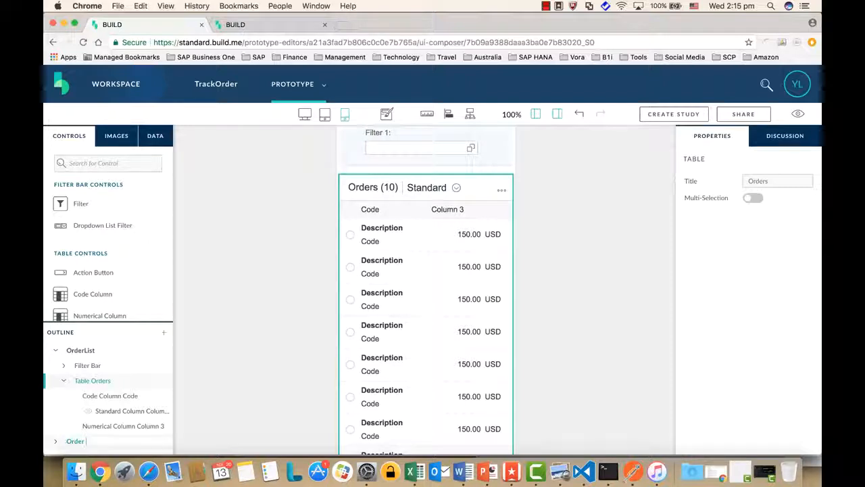
pyautogui.write(' Details')
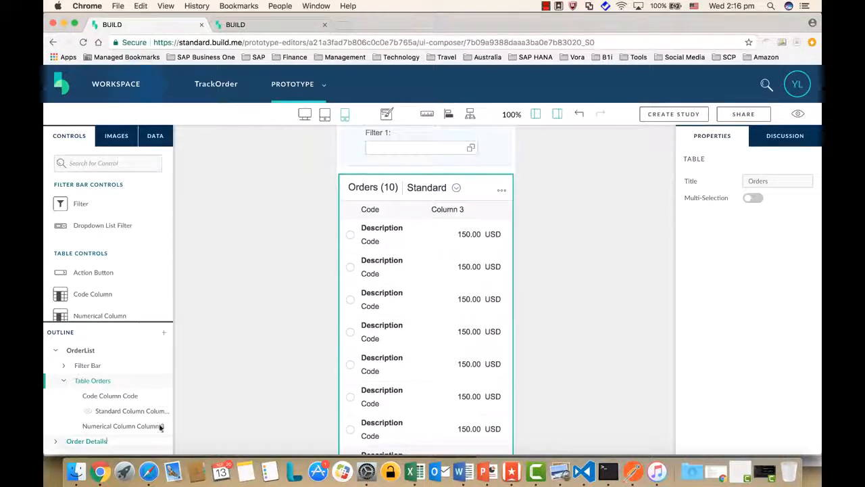
pyautogui.click(223, 415)
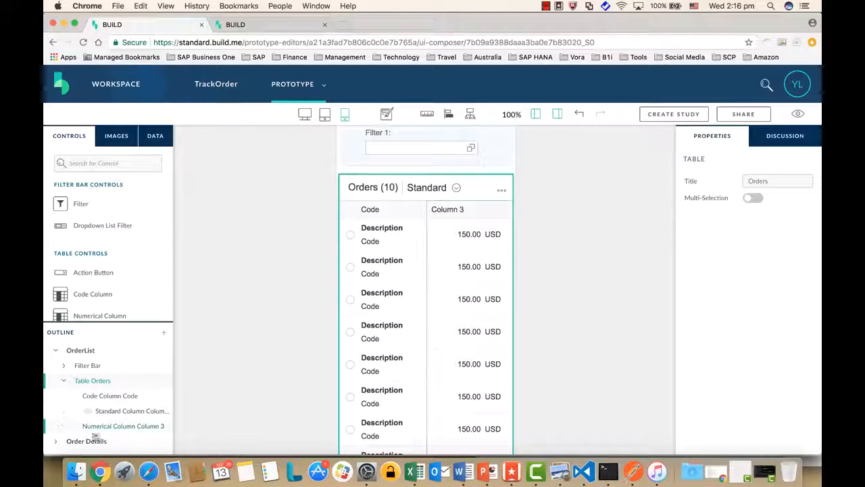
pyautogui.click(56, 442)
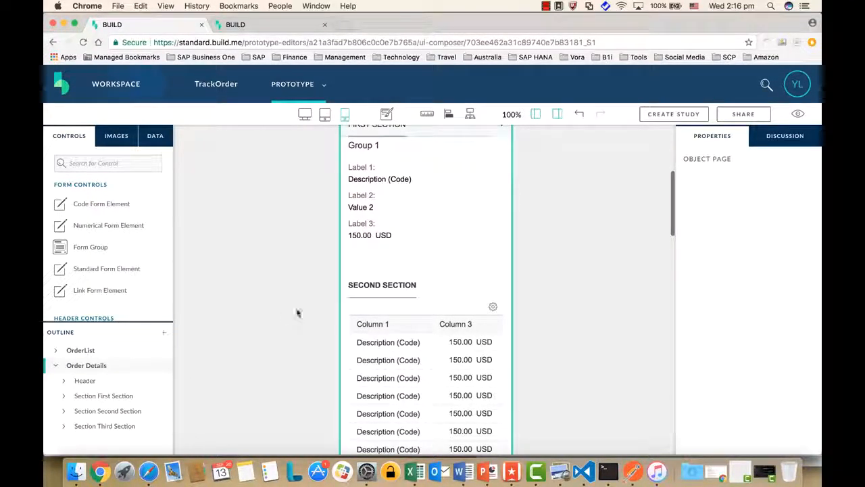
# Preview the Order Details page and its back navigation, return to the editor, and open the prototype's data model.
pyautogui.scroll(5, 426, 278)
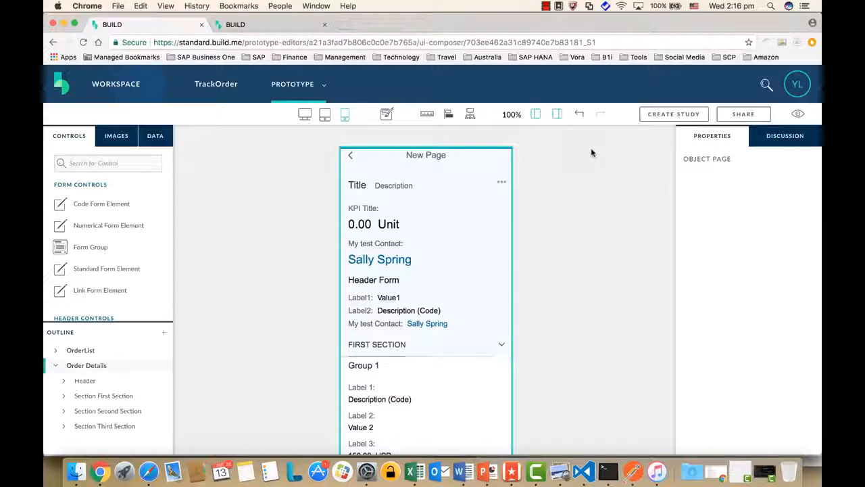
pyautogui.click(798, 113)
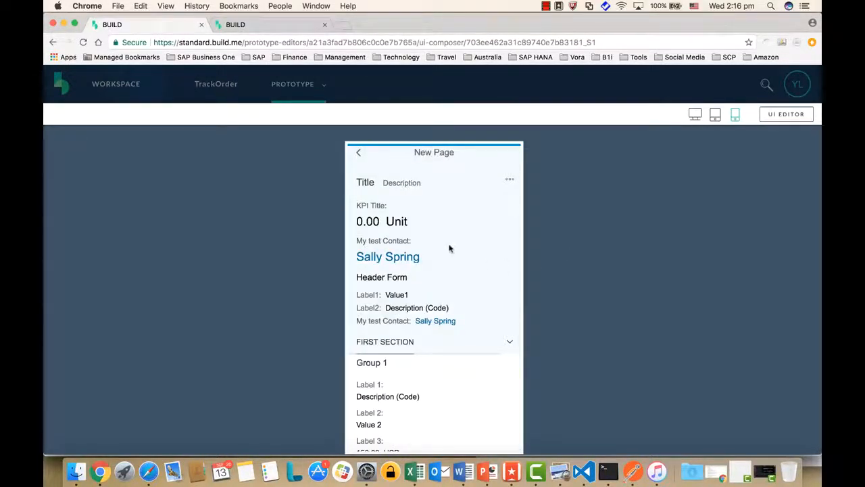
pyautogui.click(358, 156)
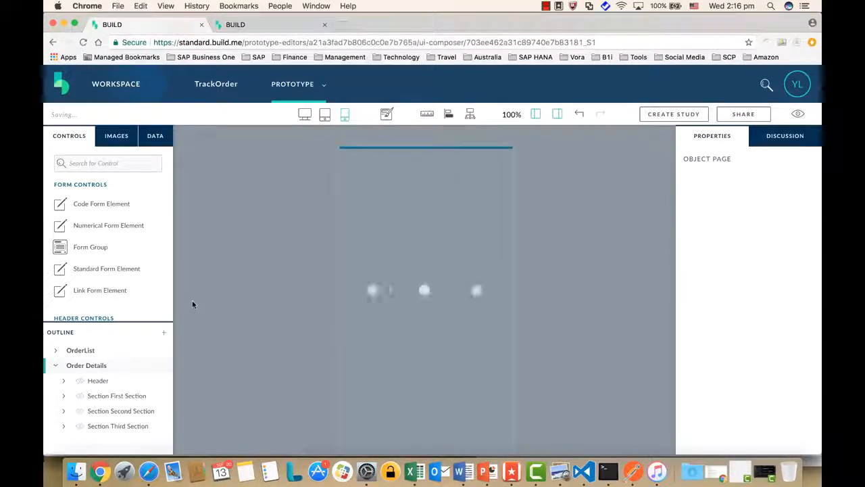
pyautogui.click(155, 138)
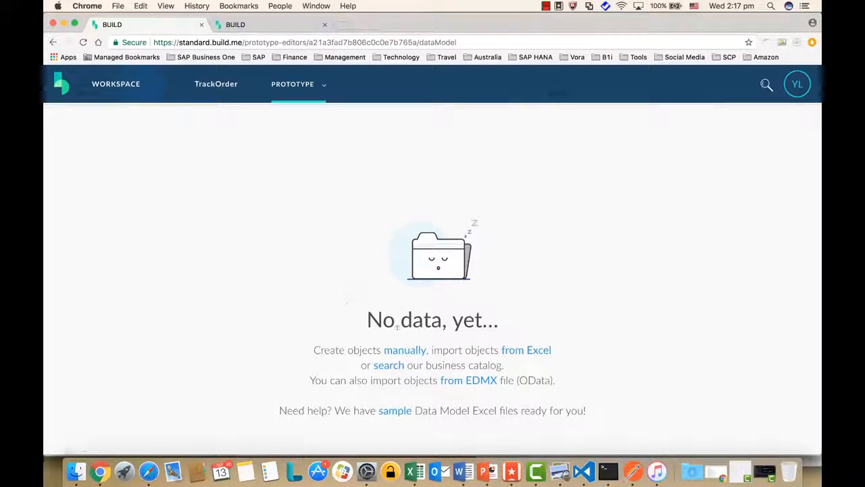
# Manually create a data object named Orders.
pyautogui.click(405, 351)
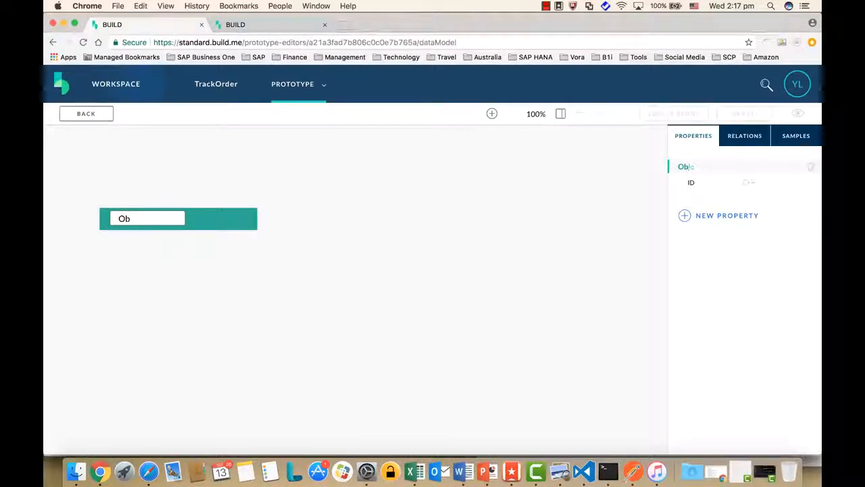
pyautogui.press('BackSpace')
pyautogui.press('BackSpace')
pyautogui.write('Order')
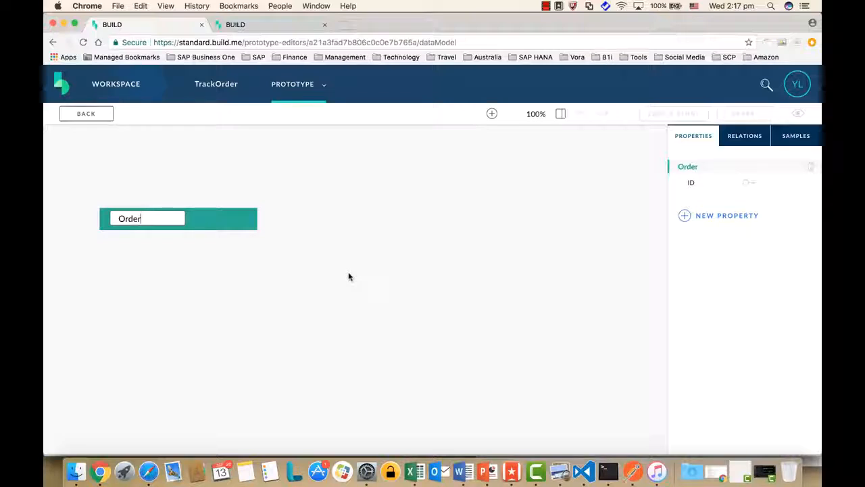
pyautogui.write('s')
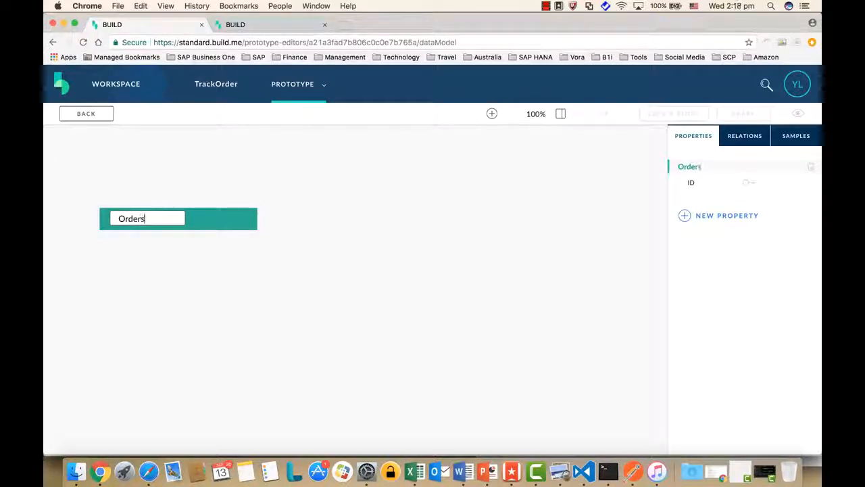
pyautogui.press('Return')
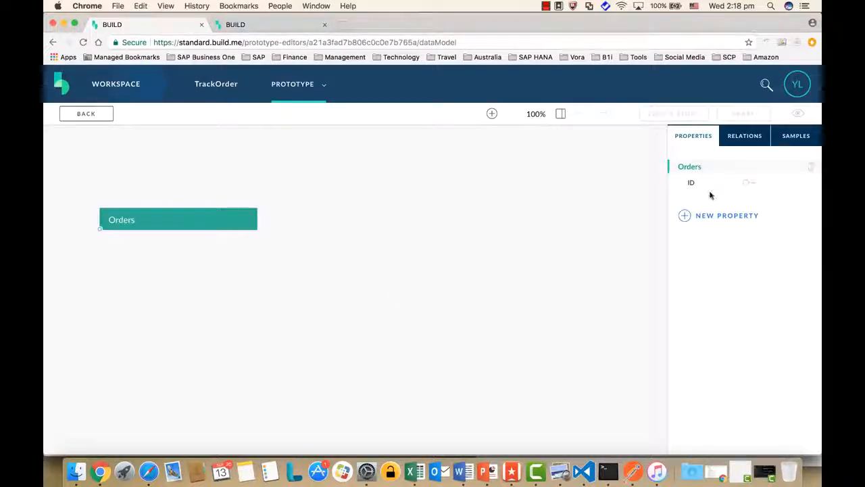
# Add a DocEntry property with the Numeric type to the Orders object.
pyautogui.click(687, 218)
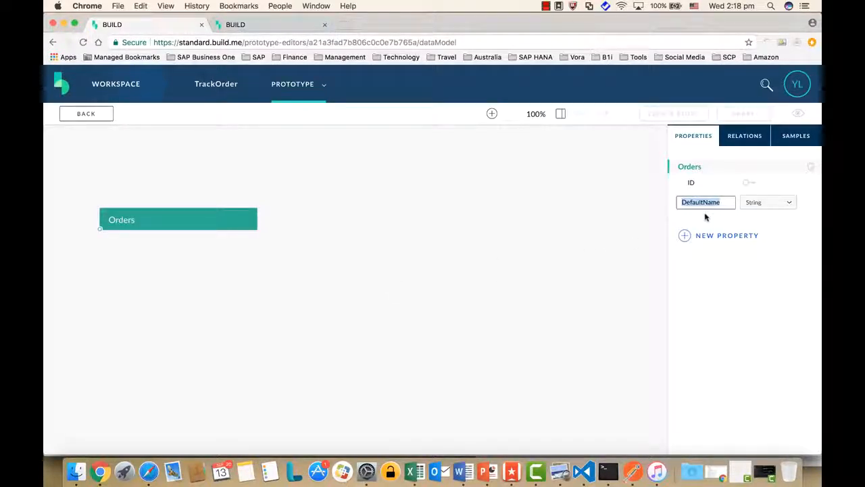
pyautogui.write('D')
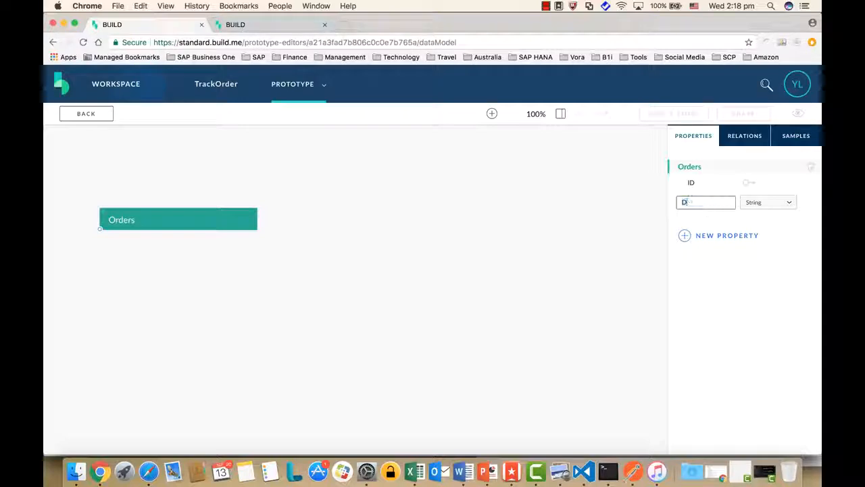
pyautogui.write('ocEntry')
pyautogui.click(792, 206)
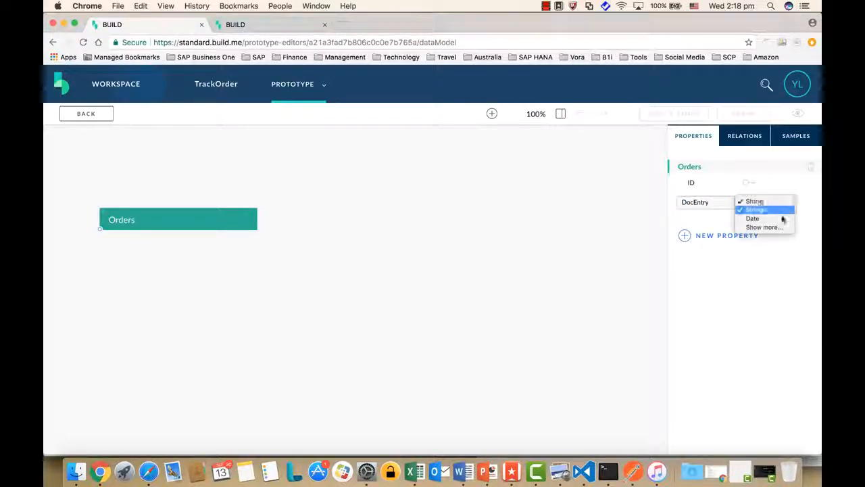
pyautogui.click(777, 211)
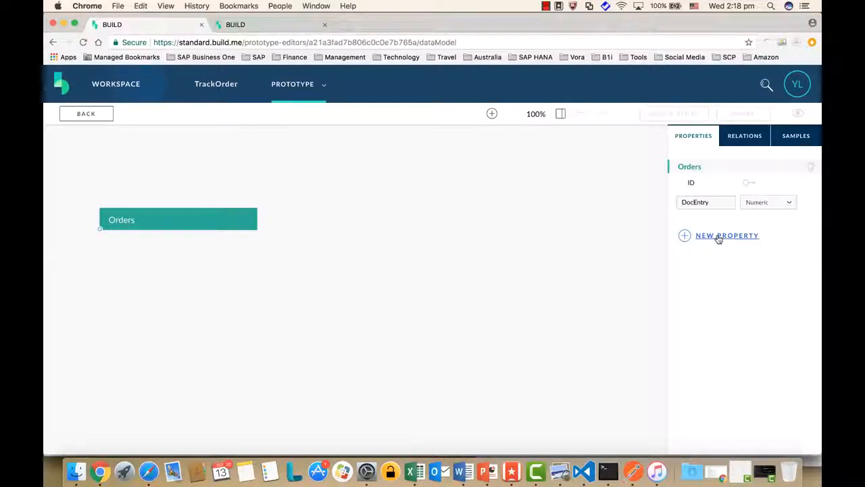
# Add a CardCode property to the Orders object, keeping the String type.
pyautogui.click(720, 238)
pyautogui.click(725, 240)
pyautogui.click(725, 232)
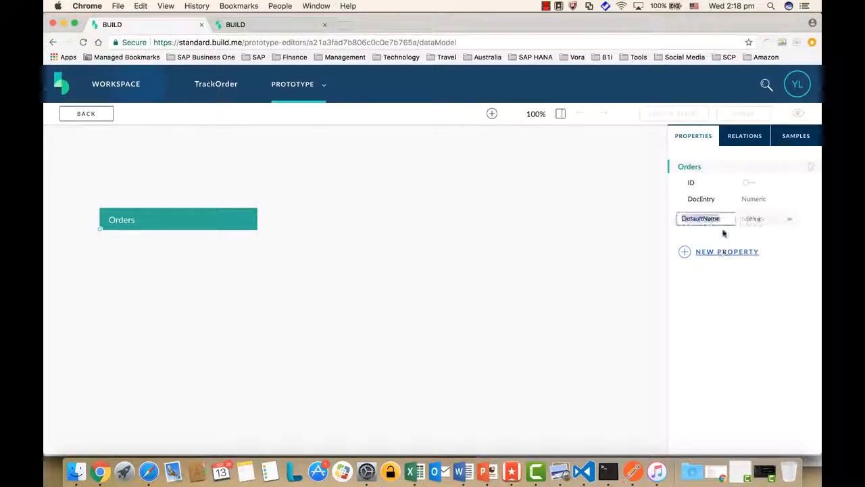
pyautogui.write('C')
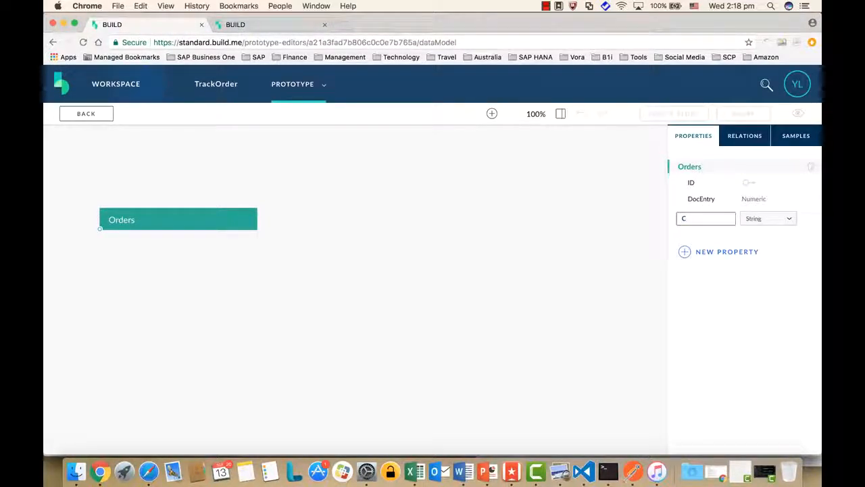
pyautogui.write('ardCode')
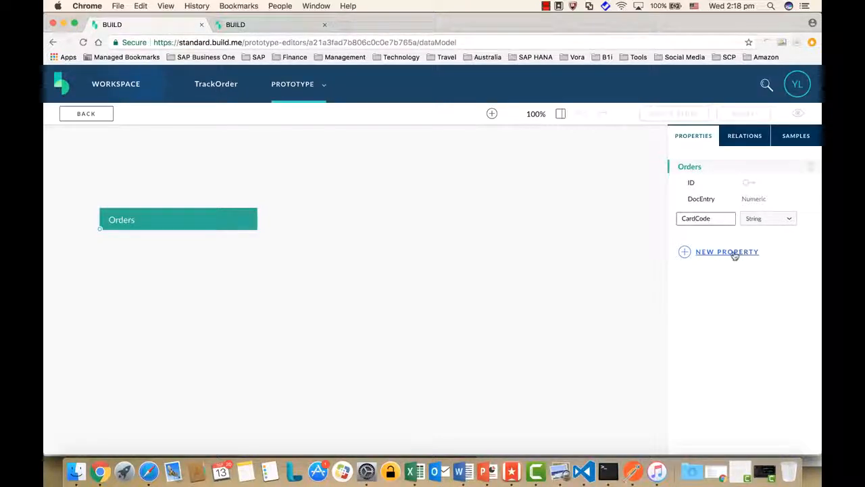
pyautogui.click(257, 318)
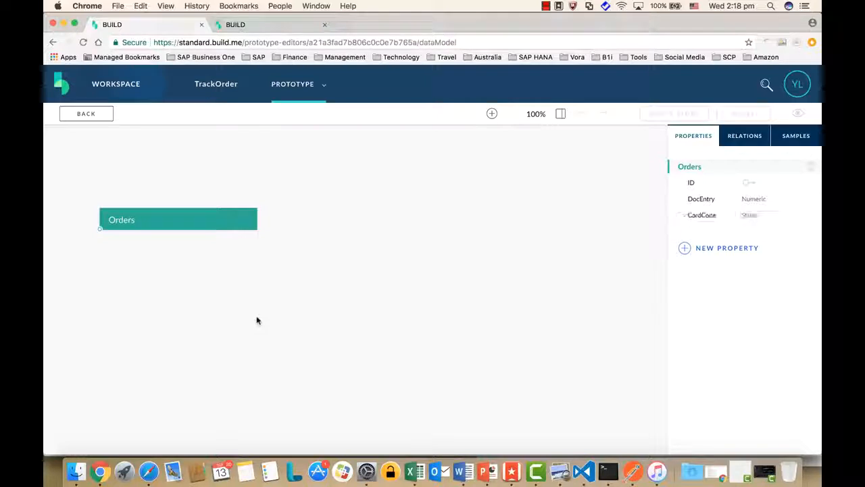
# Create a second data object and name it DocumentLines.
pyautogui.click(493, 114)
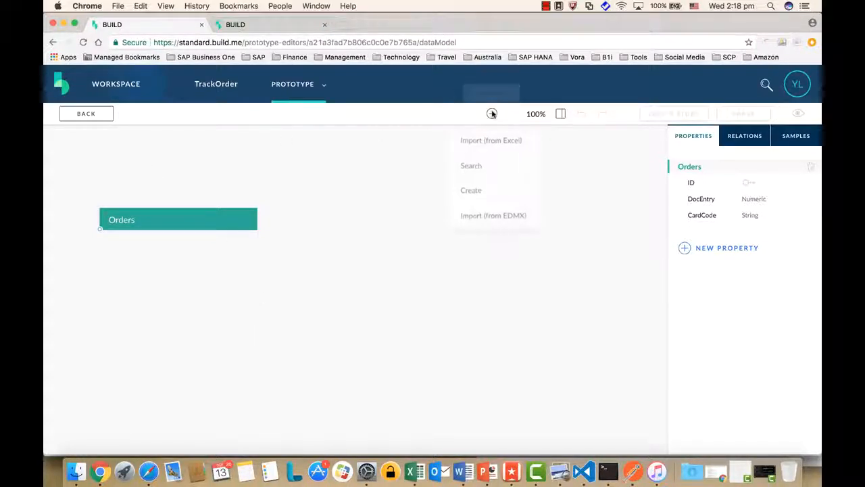
pyautogui.click(481, 199)
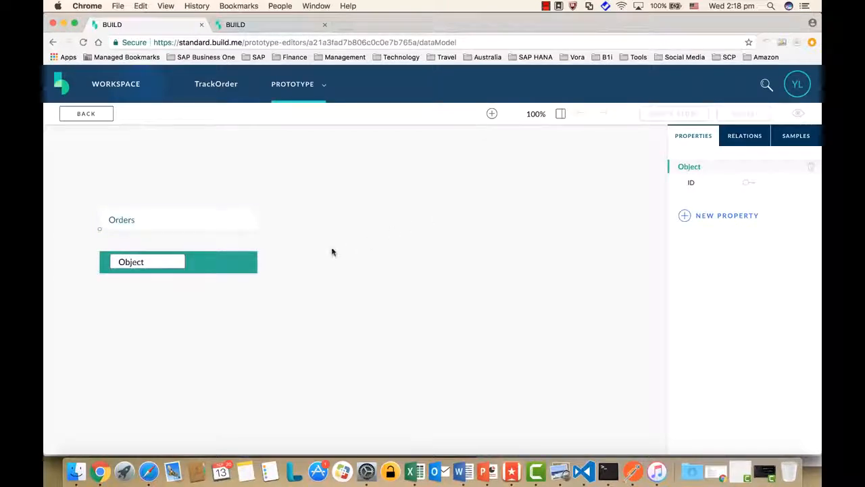
pyautogui.press('BackSpace')
pyautogui.press('BackSpace')
pyautogui.press('BackSpace')
pyautogui.press('BackSpace')
pyautogui.press('BackSpace')
pyautogui.press('BackSpace')
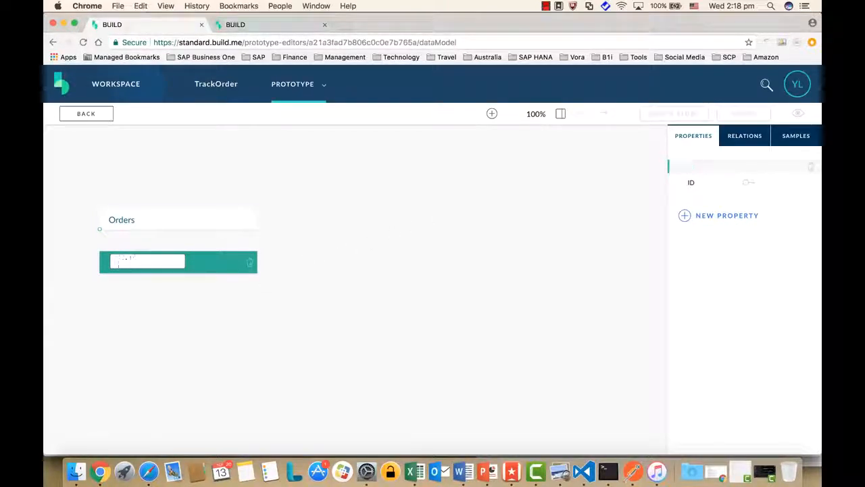
pyautogui.write('DocumentL')
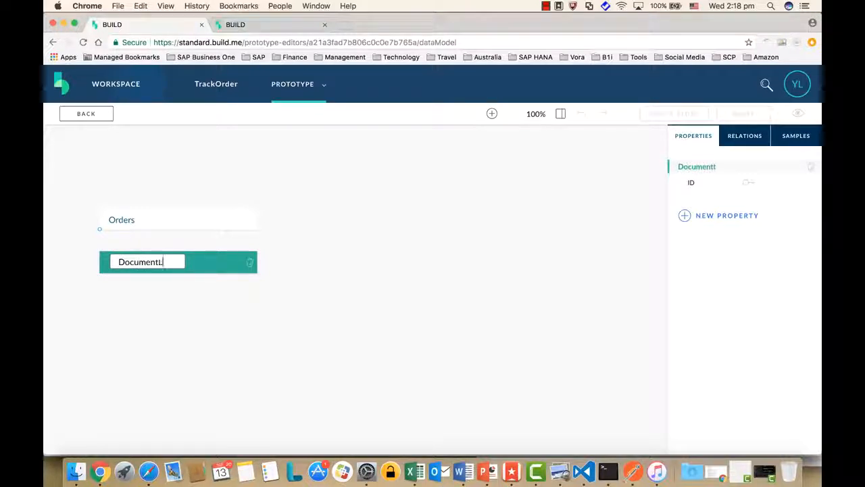
pyautogui.write('ines')
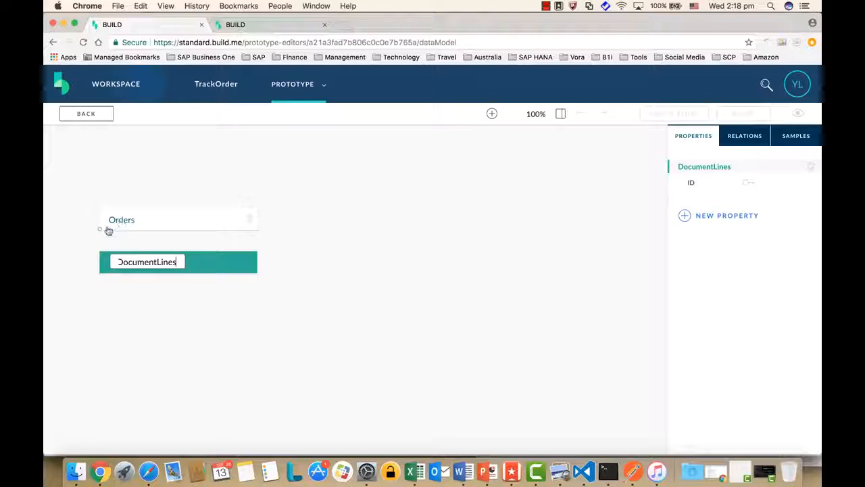
# Link Orders to the second object with a relation and shorten that object's name to DocumentLine.
pyautogui.moveTo(100, 232); pyautogui.dragTo(106, 254)
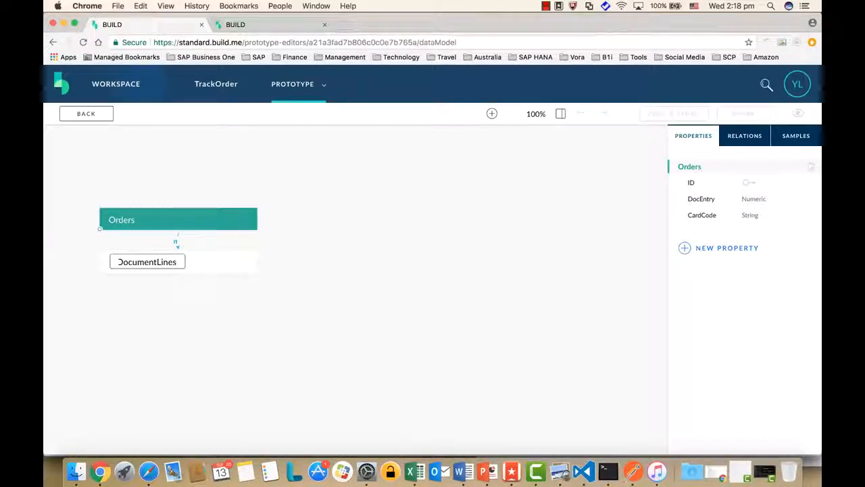
pyautogui.press('BackSpace')
pyautogui.press('Return')
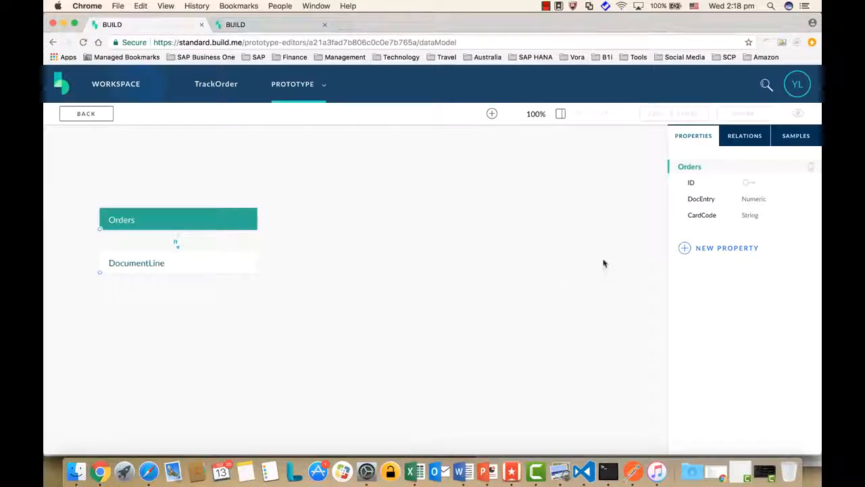
# Add an ItemCode property of type String to the DocumentLine object.
pyautogui.click(202, 268)
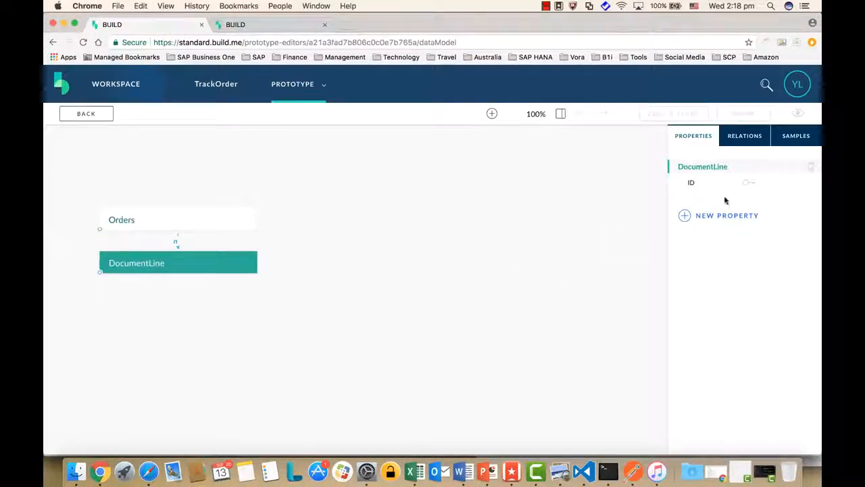
pyautogui.click(711, 219)
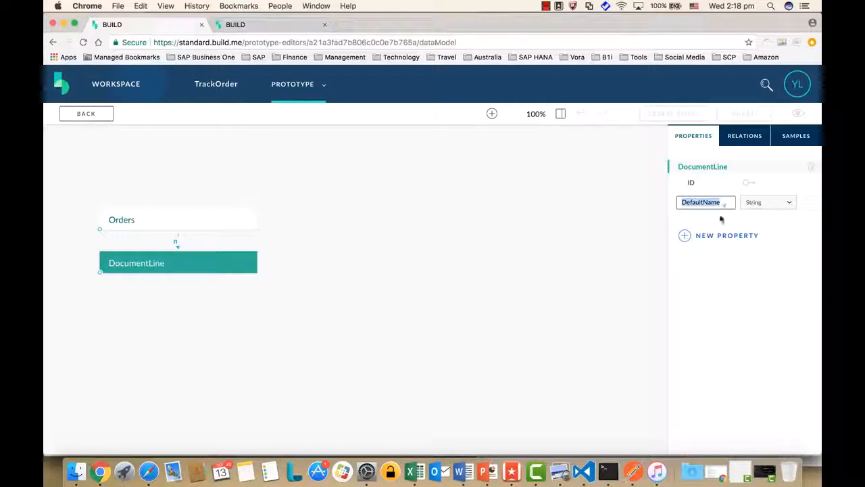
pyautogui.write('ItemCode')
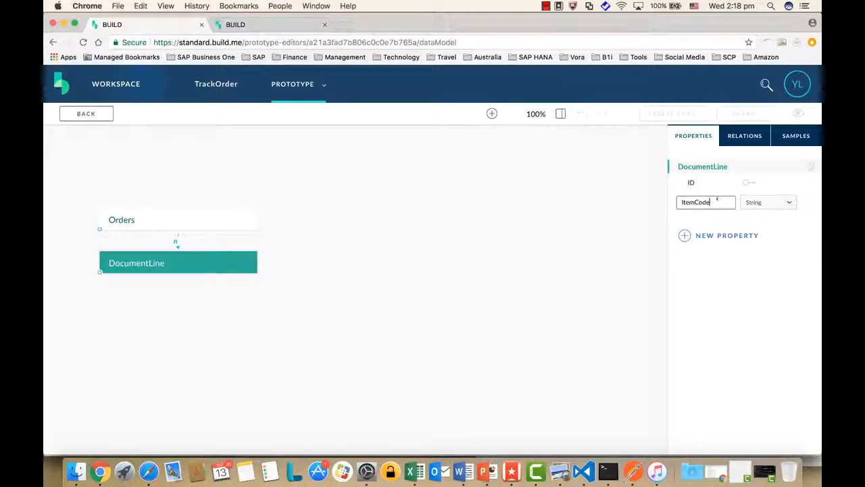
pyautogui.click(721, 240)
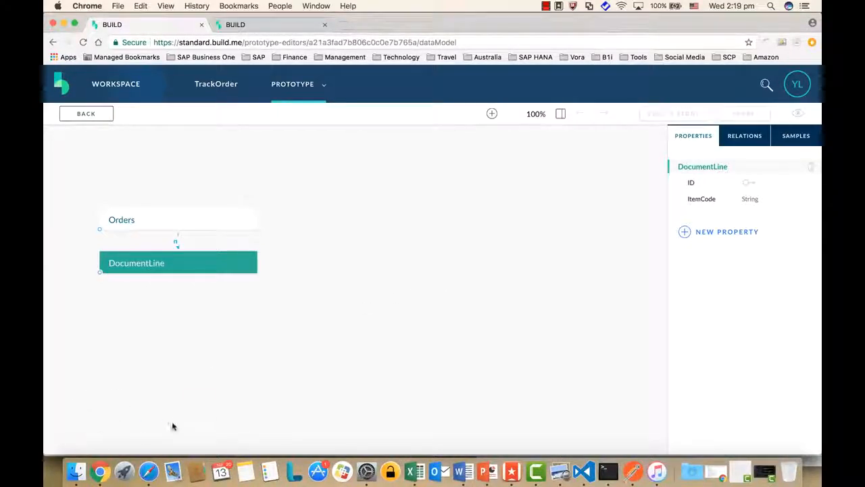
pyautogui.click(75, 470)
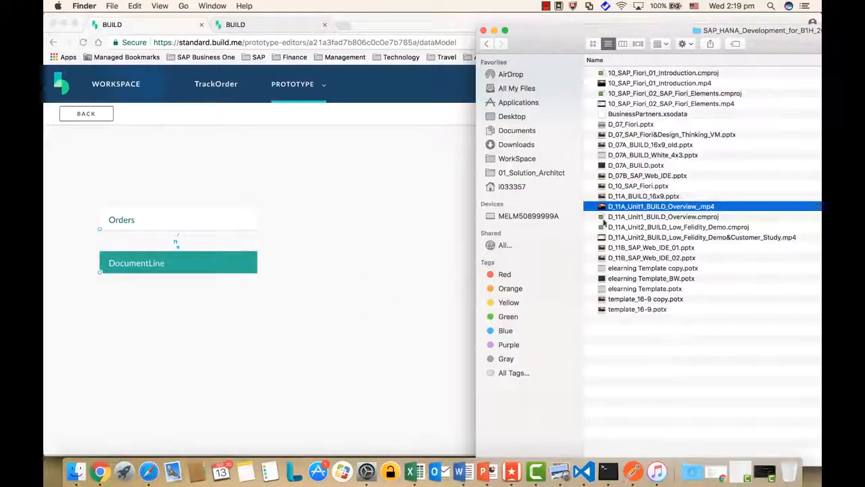
pyautogui.click(425, 241)
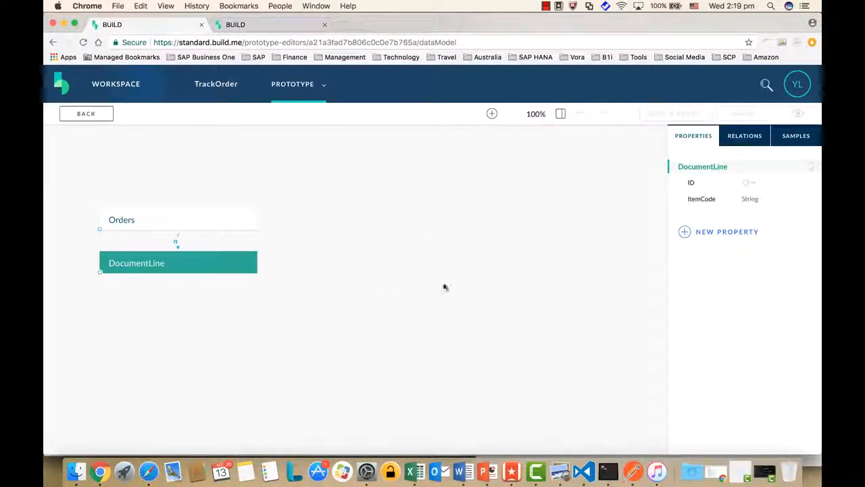
# Delete the manually created Orders and DocumentLine objects from the data model.
pyautogui.moveTo(305, 305); pyautogui.dragTo(123, 203)
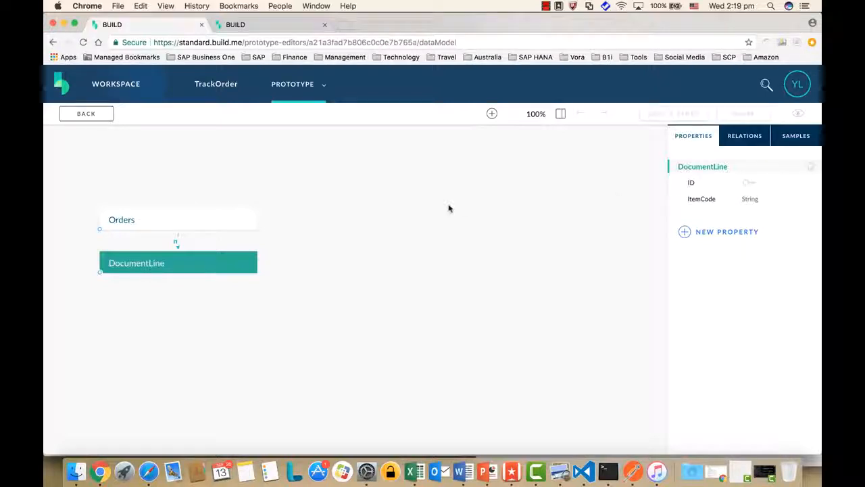
pyautogui.click(248, 221)
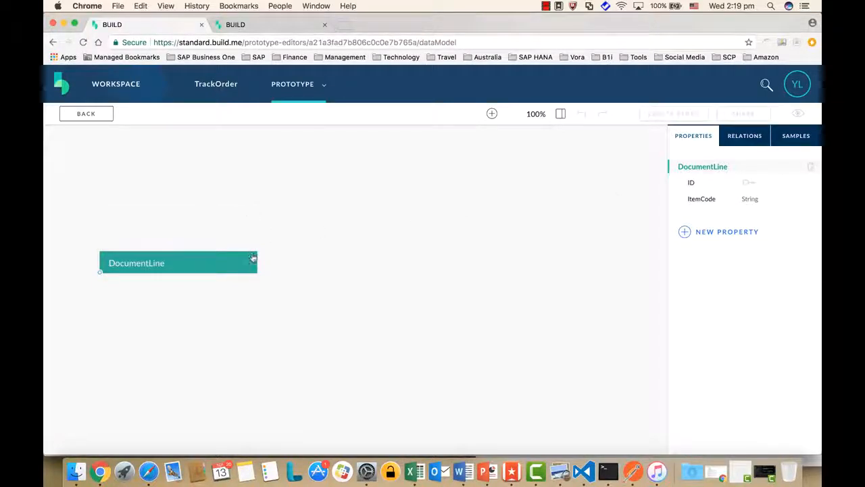
pyautogui.click(251, 258)
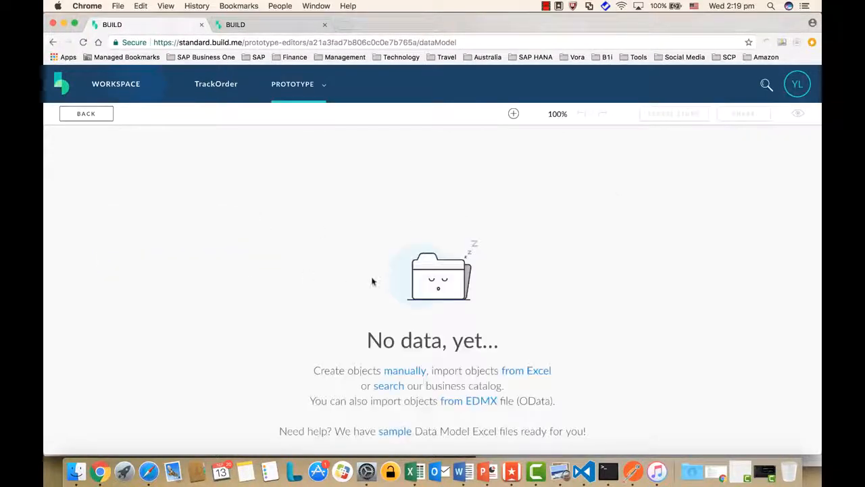
# Import the data model objects from the Excel file SalesOrder_OData_v2_Sample.xlsx.
pyautogui.click(536, 372)
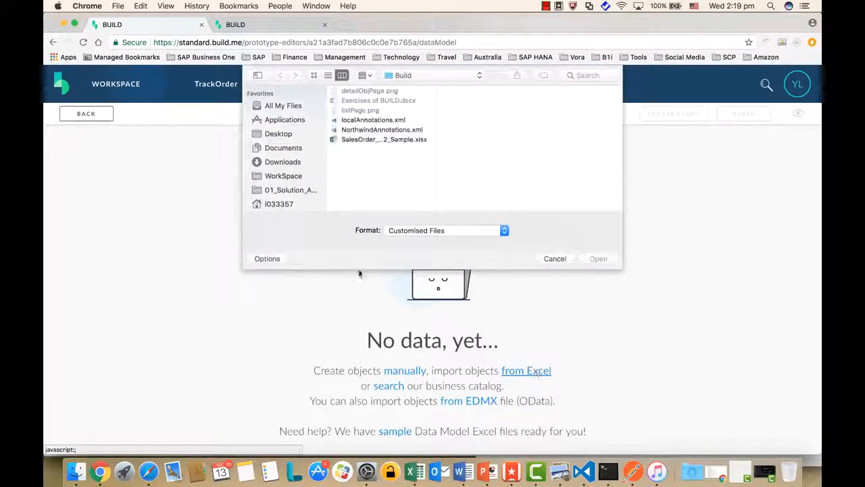
pyautogui.click(362, 140)
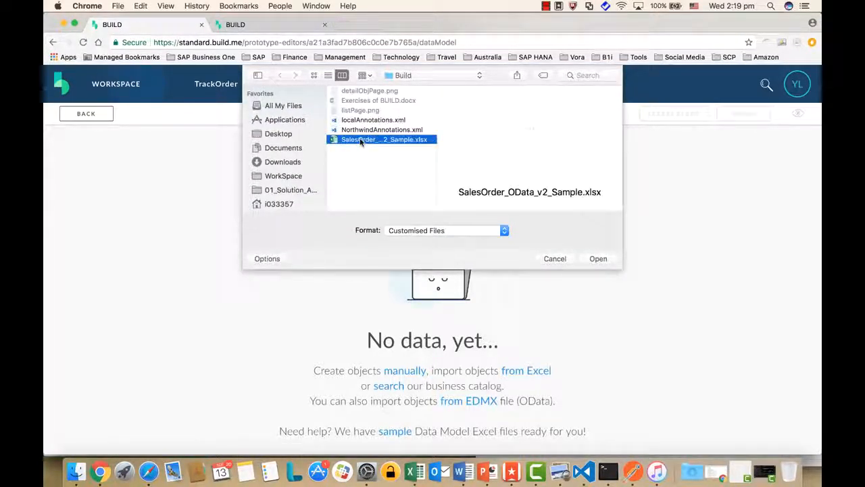
pyautogui.click(599, 259)
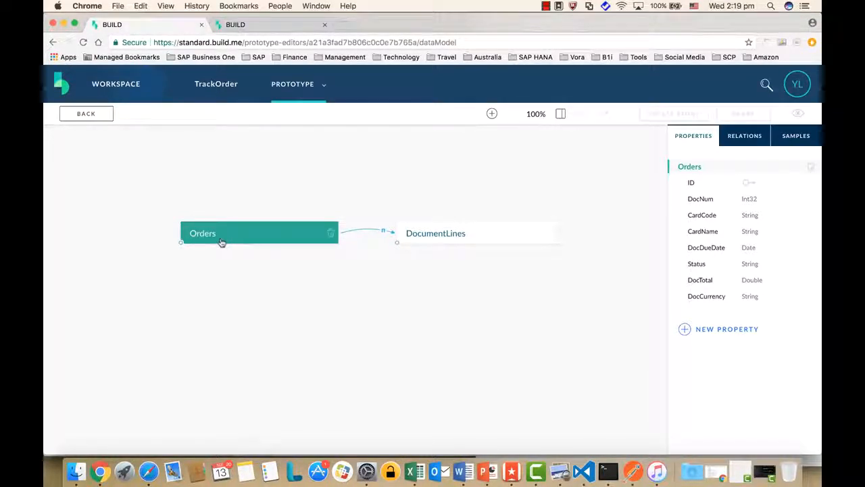
# Review the sample records of the Orders object, close them without changes, and show the data export options.
pyautogui.click(796, 135)
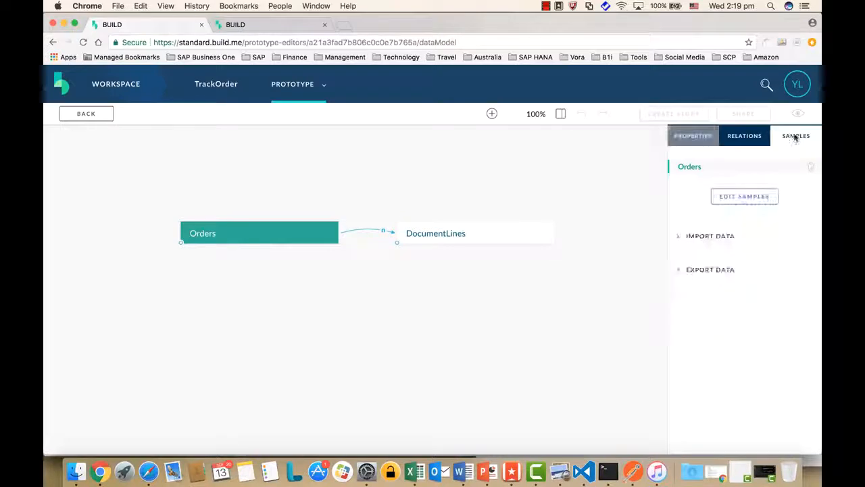
pyautogui.click(747, 198)
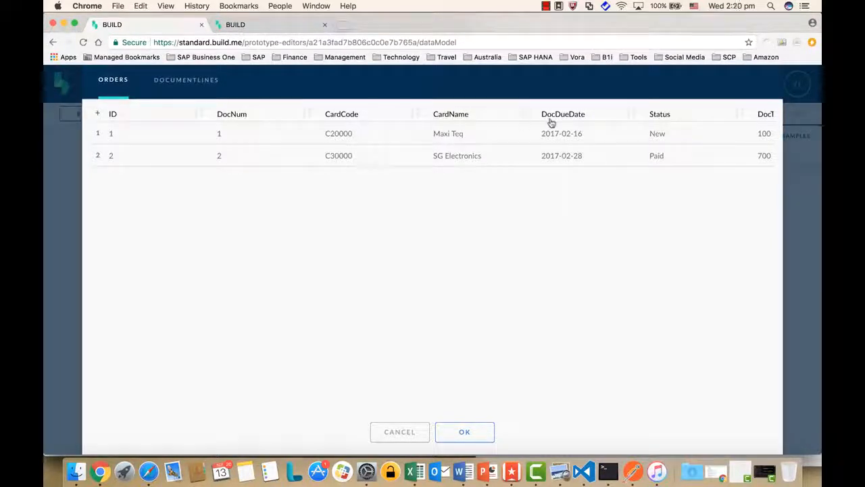
pyautogui.hscroll(5, 714, 141)
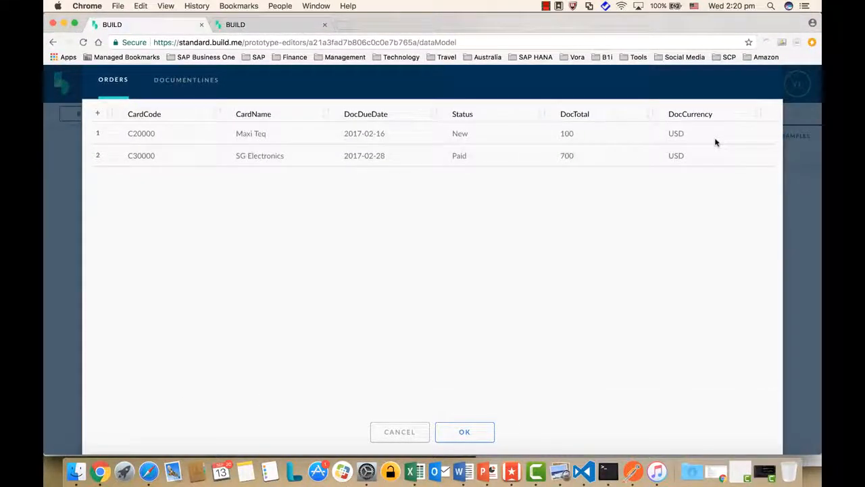
pyautogui.hscroll(-5, 716, 142)
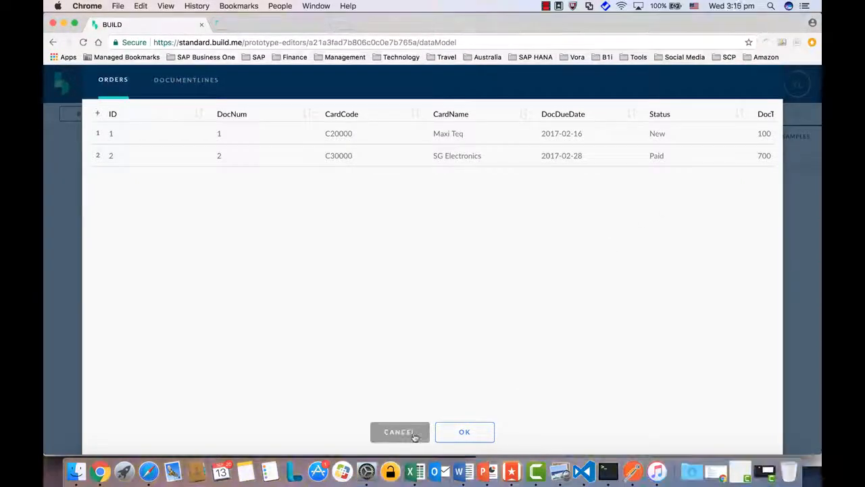
pyautogui.click(399, 432)
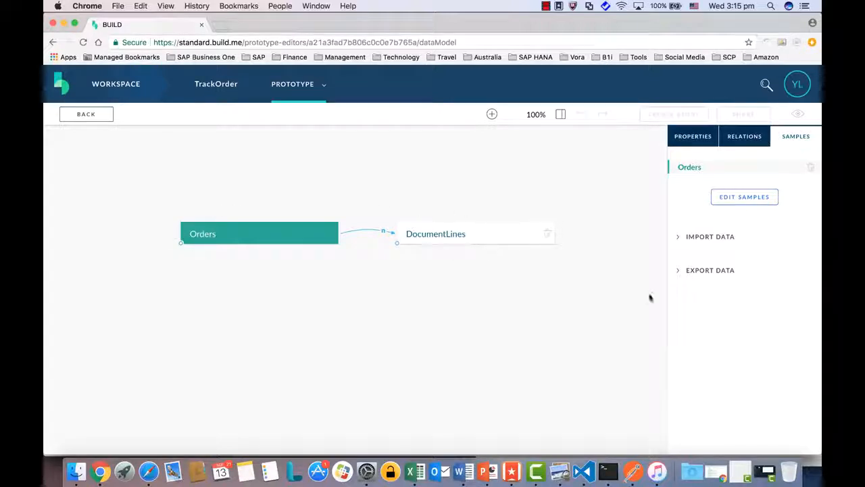
pyautogui.click(679, 272)
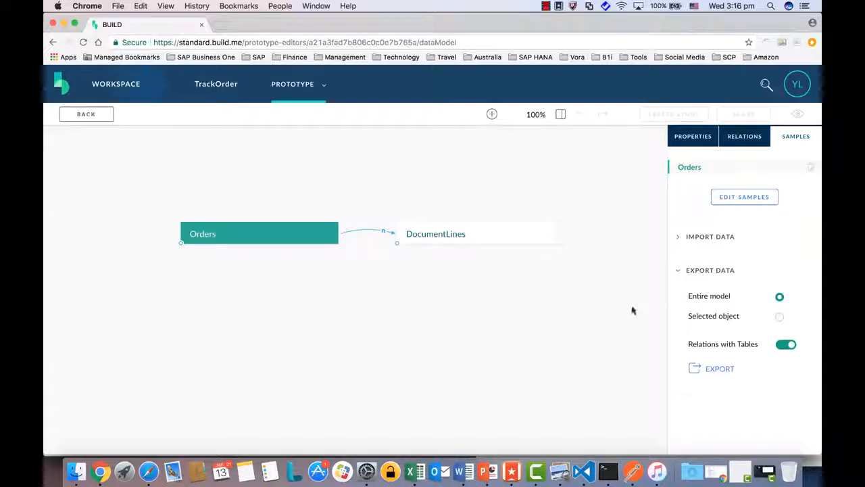
# Return to the page editor and bind the OrderList page's list report to the Orders object.
pyautogui.click(94, 115)
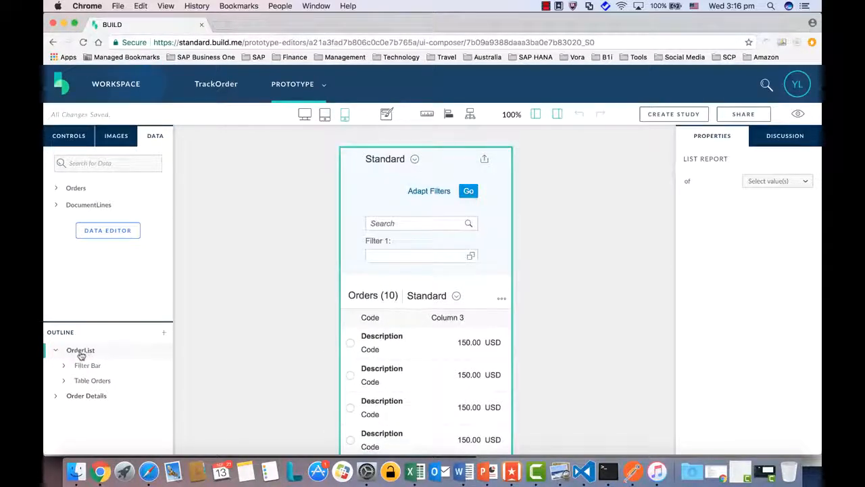
pyautogui.click(81, 356)
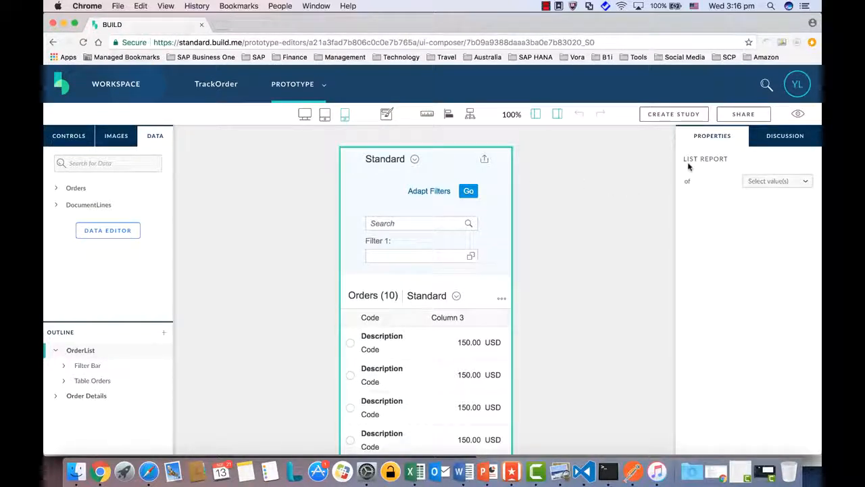
pyautogui.click(803, 182)
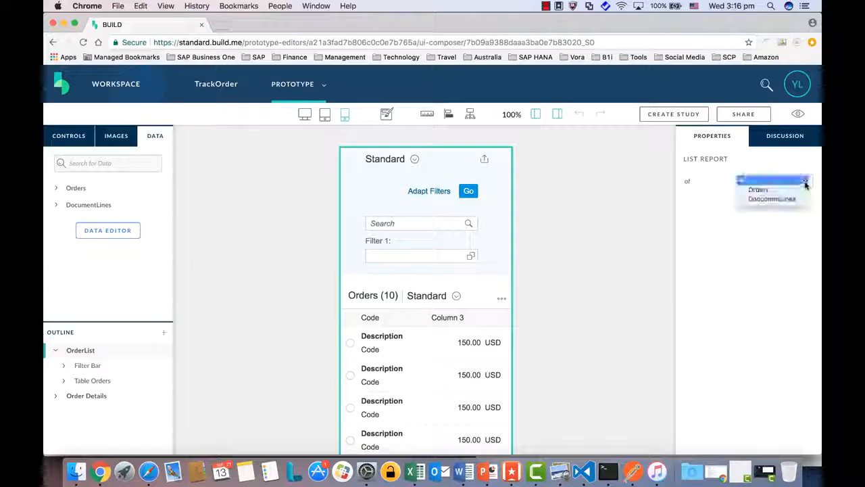
pyautogui.click(787, 191)
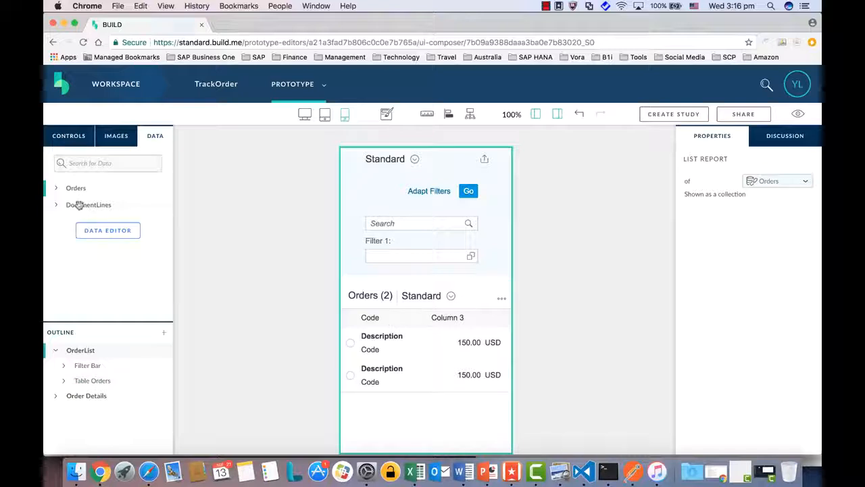
# Expand the Orders object's fields and bind the Orders object to the table on the OrderList page.
pyautogui.click(57, 192)
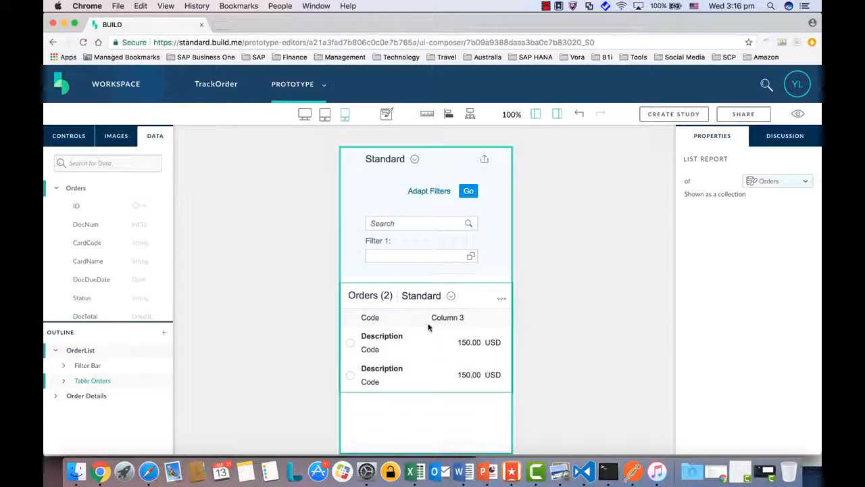
pyautogui.scroll(-2, 112, 288)
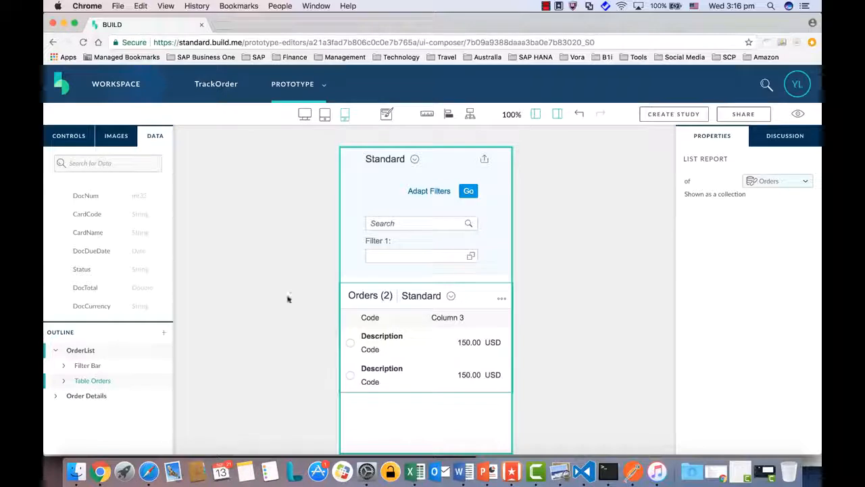
pyautogui.scroll(2, 122, 243)
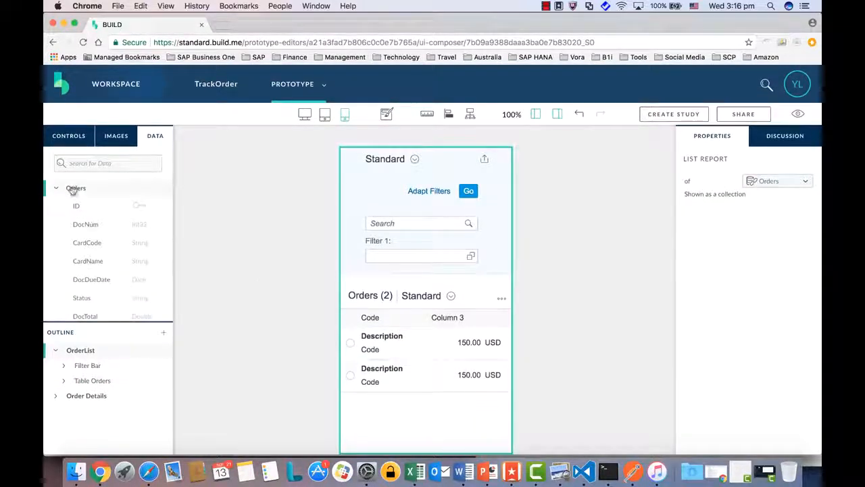
pyautogui.moveTo(72, 190); pyautogui.dragTo(384, 365)
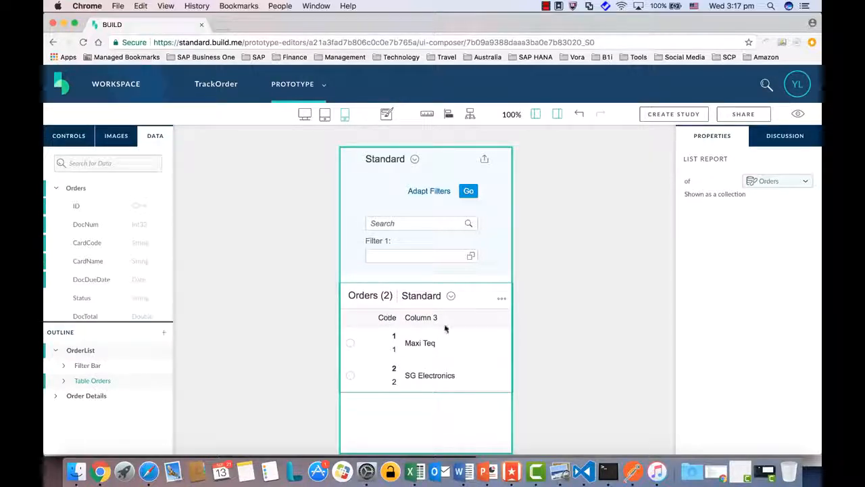
# Set the table's code column to use Status as its description and DocNum as its code.
pyautogui.click(414, 317)
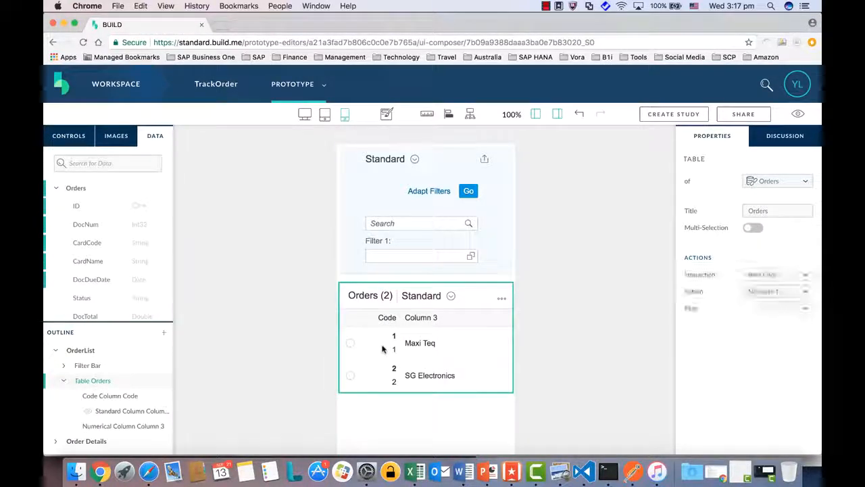
pyautogui.click(120, 397)
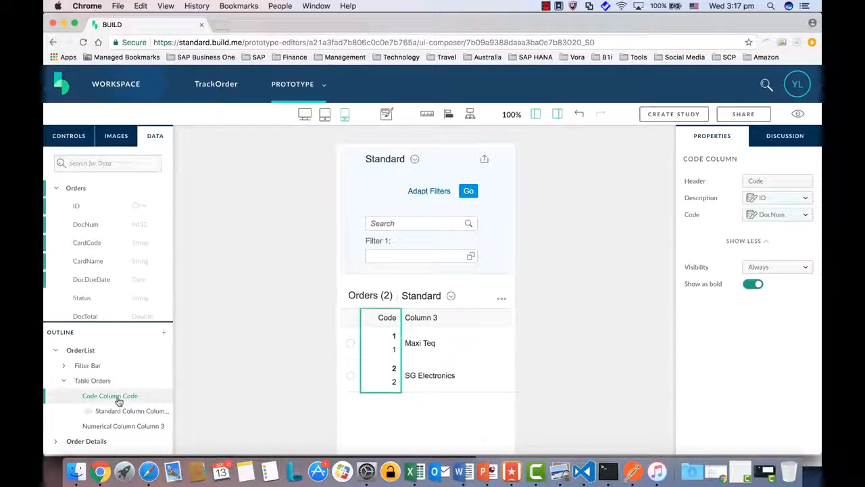
pyautogui.click(805, 199)
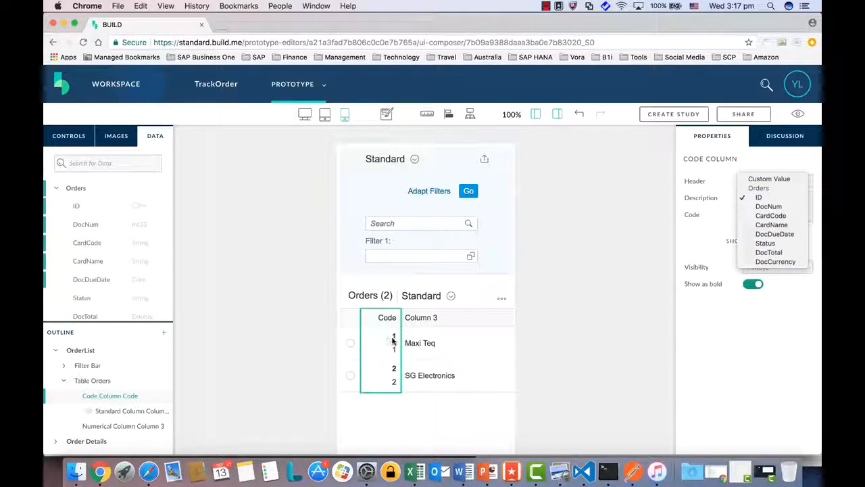
pyautogui.click(572, 355)
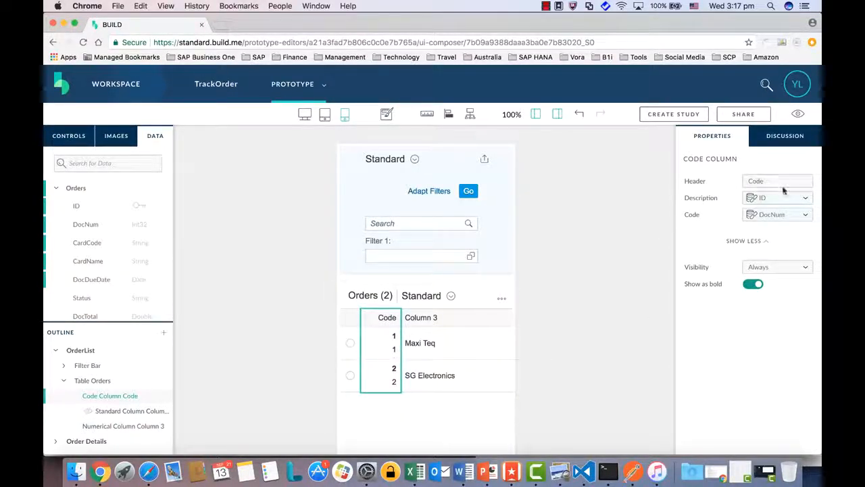
pyautogui.click(804, 199)
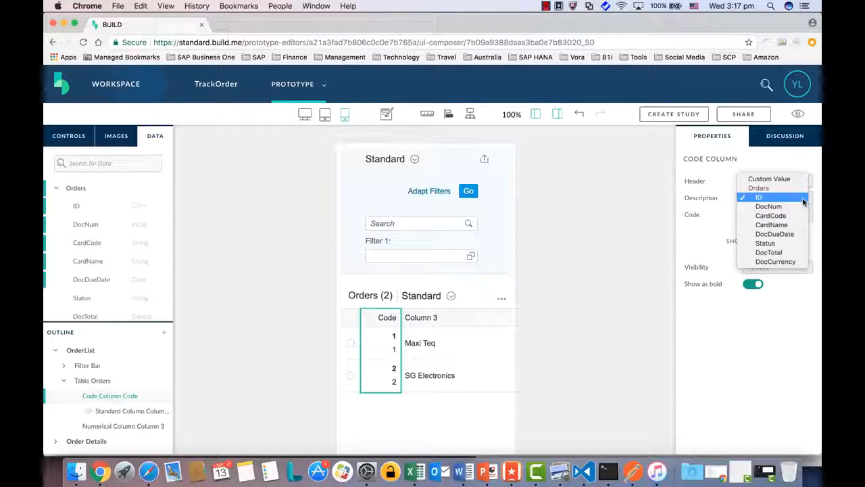
pyautogui.click(769, 206)
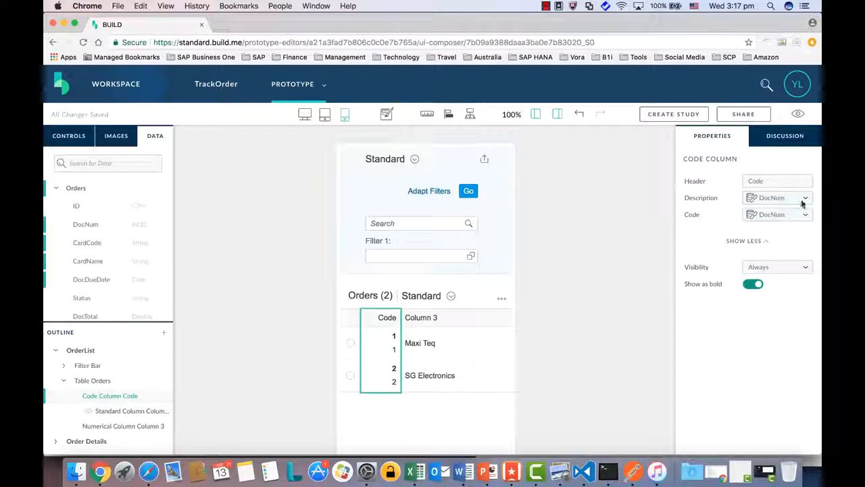
pyautogui.click(803, 198)
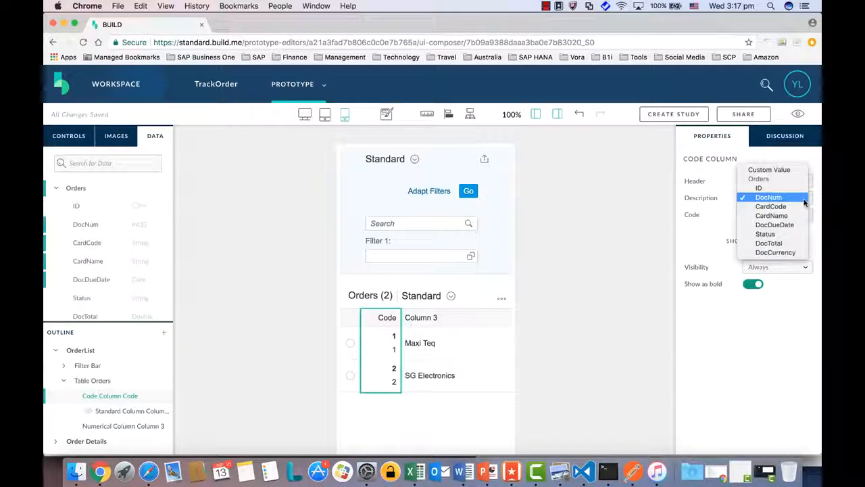
pyautogui.click(777, 236)
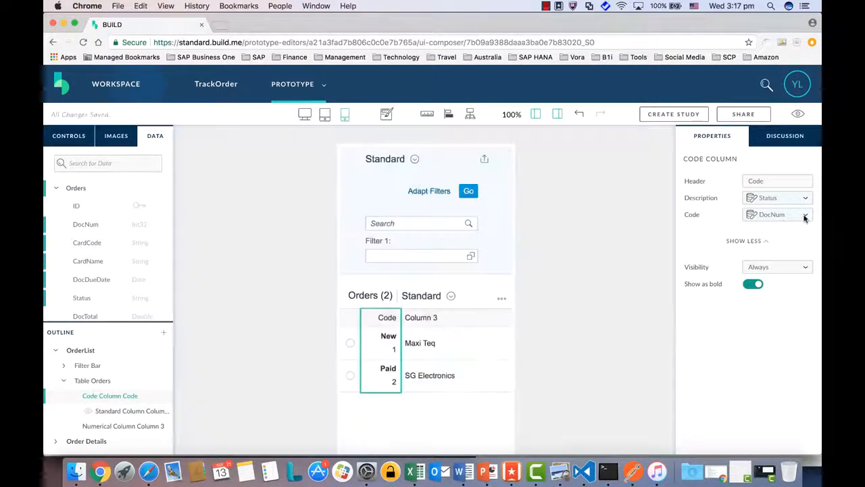
pyautogui.click(805, 214)
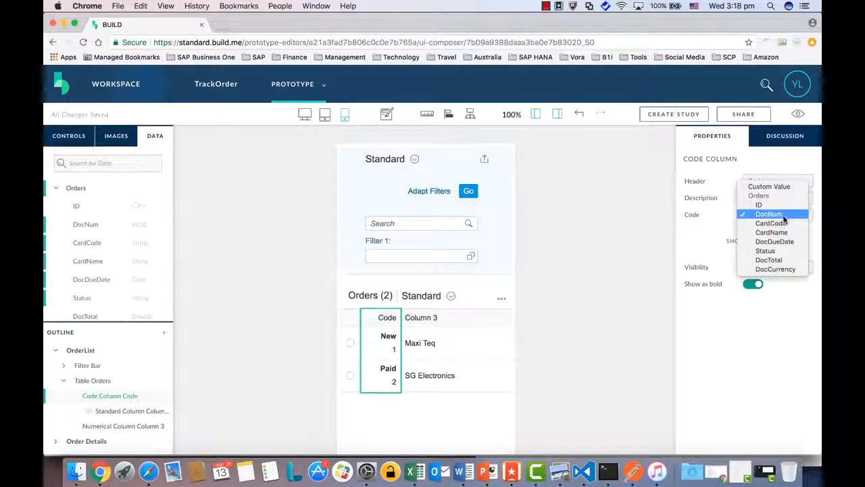
pyautogui.click(784, 216)
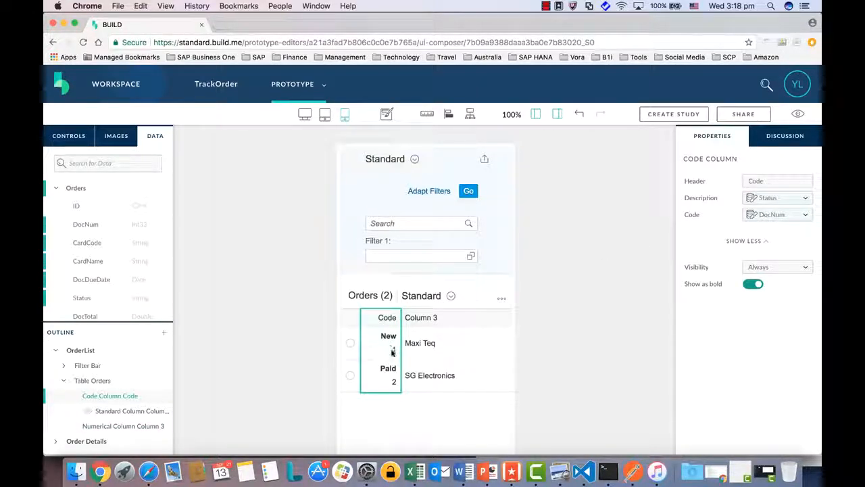
# Rename the Column 3 header to Amount, with DocTotal as its value and DocCurrency as its unit.
pyautogui.click(430, 324)
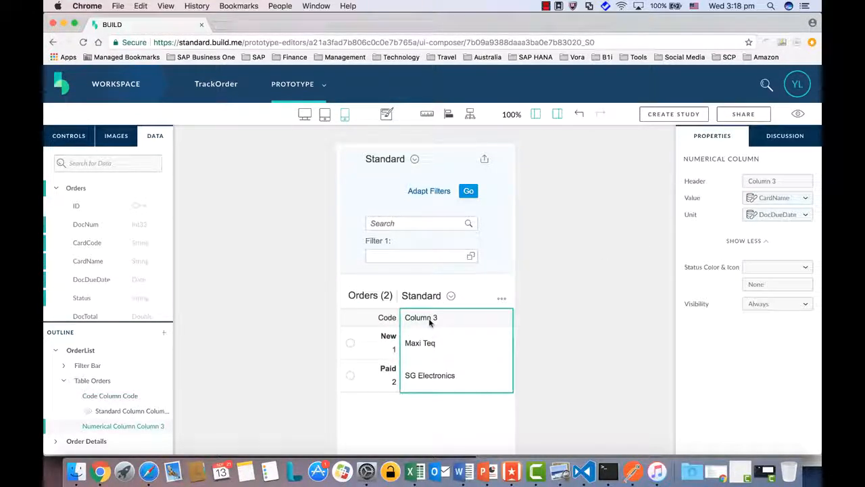
pyautogui.moveTo(781, 180); pyautogui.dragTo(726, 183)
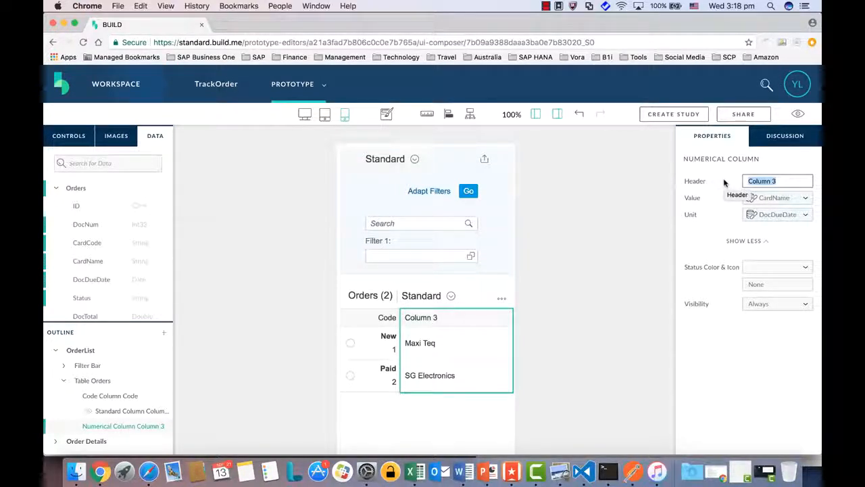
pyautogui.write('Amount')
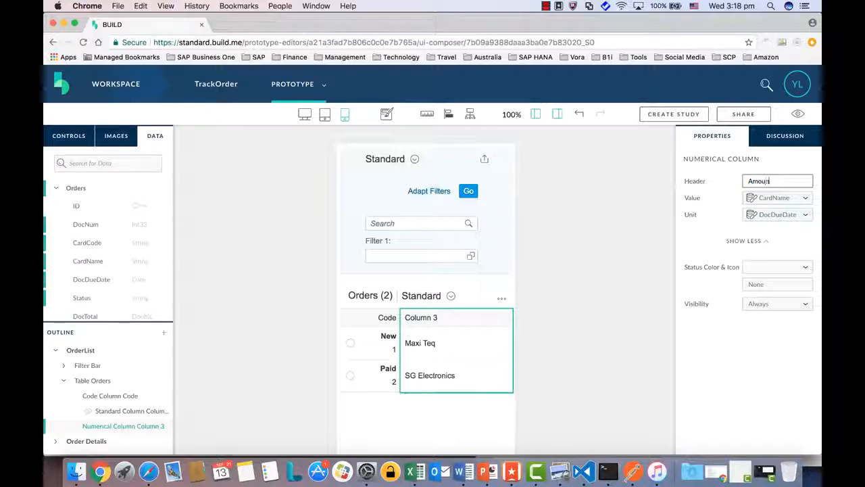
pyautogui.click(805, 198)
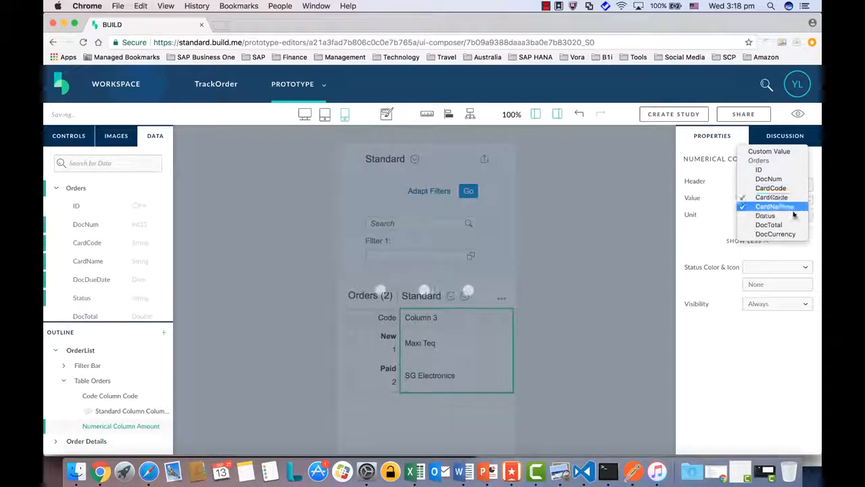
pyautogui.click(785, 227)
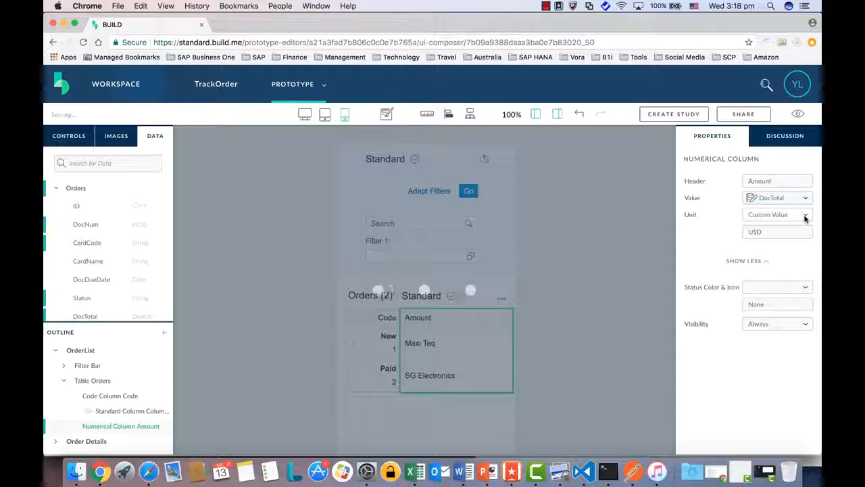
pyautogui.click(805, 216)
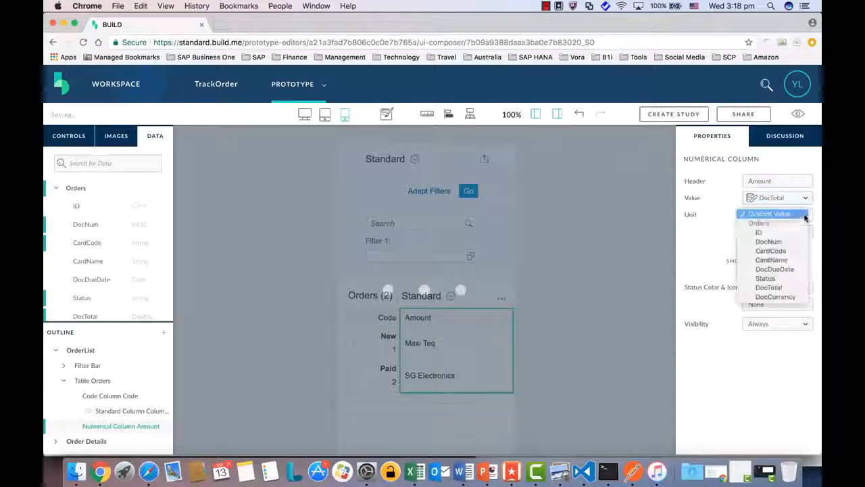
pyautogui.click(805, 217)
pyautogui.click(805, 217)
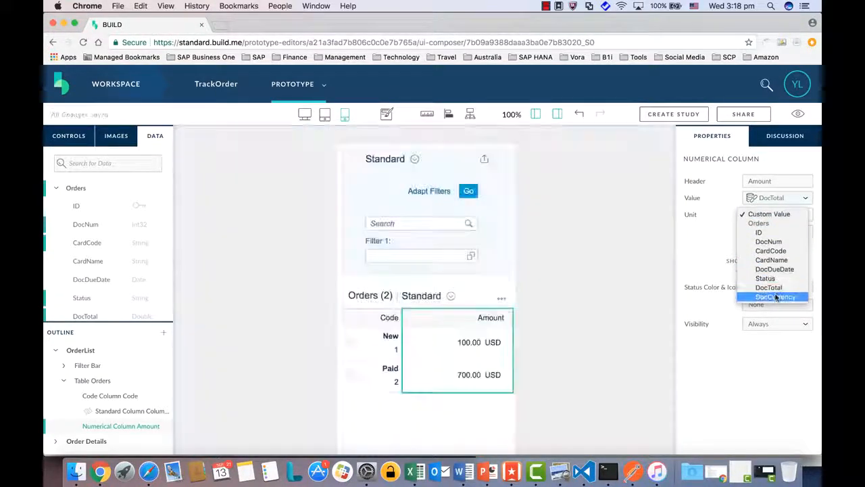
pyautogui.click(775, 296)
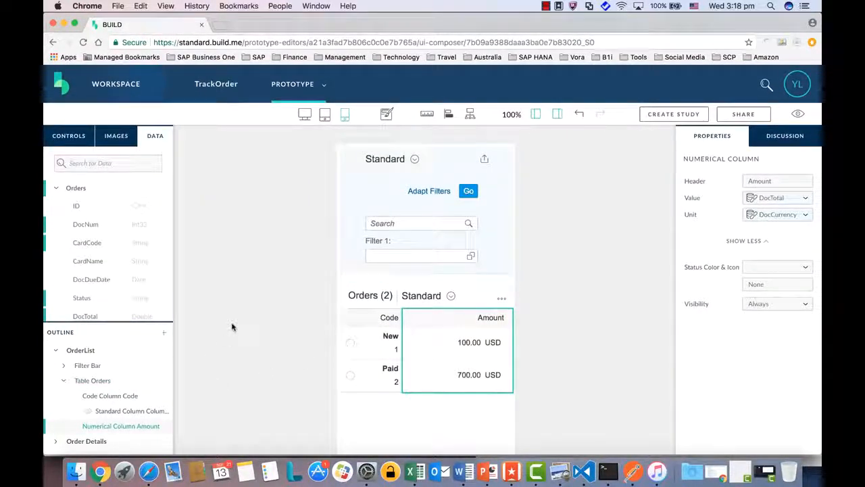
# Try to add another code column to the Orders table between the Code and Amount columns.
pyautogui.click(72, 137)
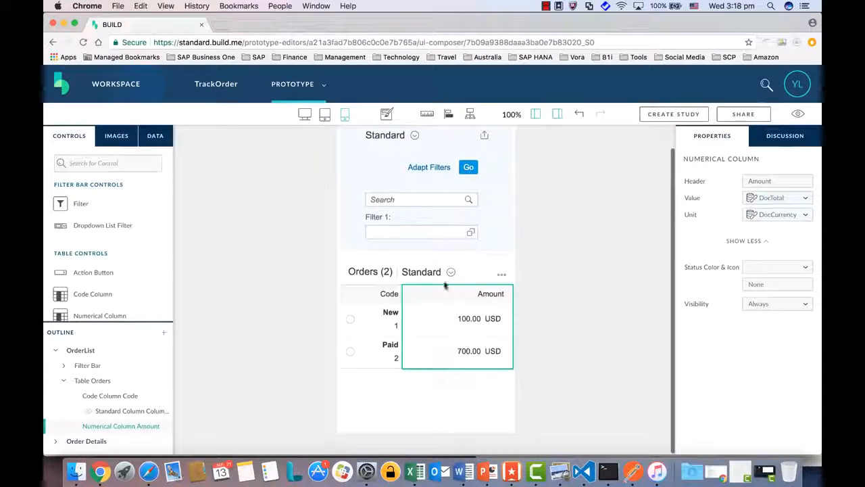
pyautogui.scroll(-2, 445, 315)
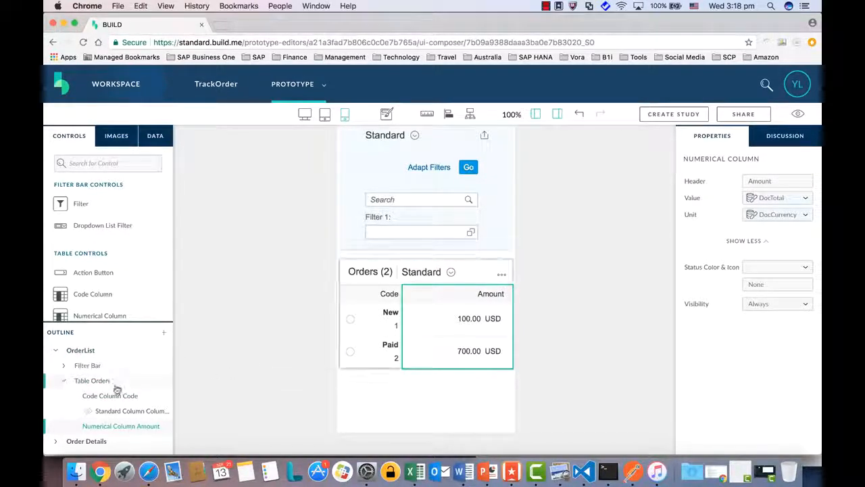
pyautogui.moveTo(85, 296); pyautogui.dragTo(405, 307)
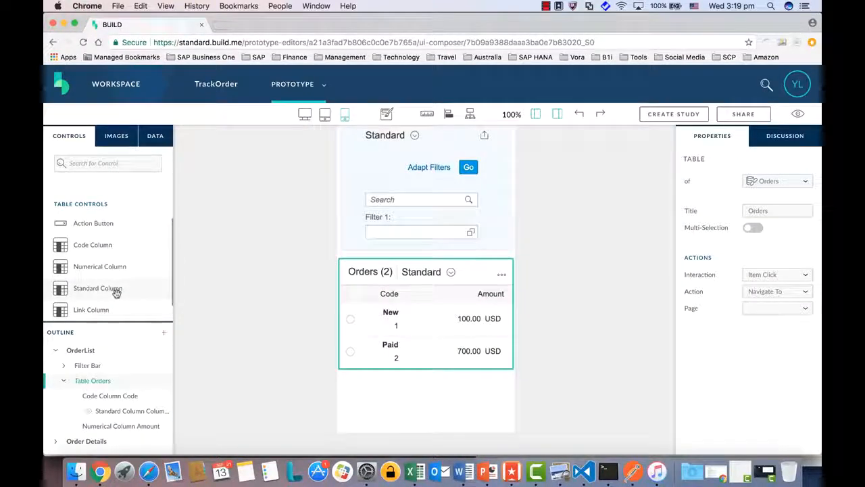
# Add a code column to the Orders table between Column 2 and Amount, with the header Customer.
pyautogui.moveTo(116, 292)
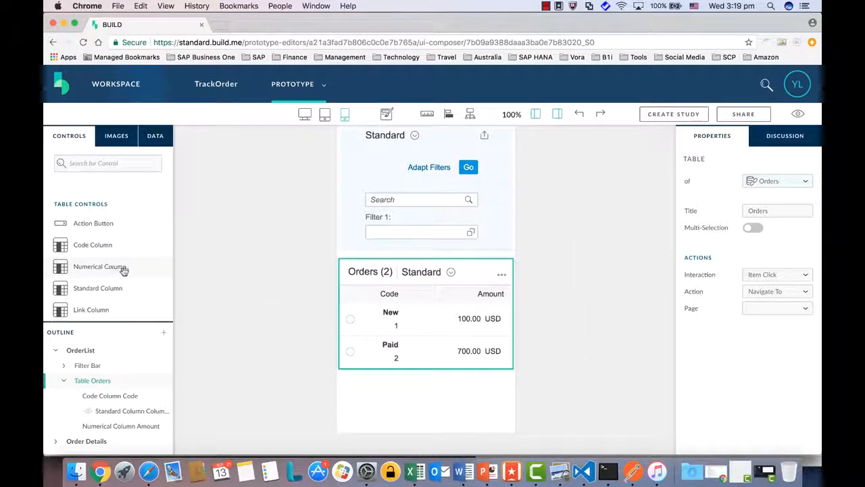
pyautogui.moveTo(125, 267)
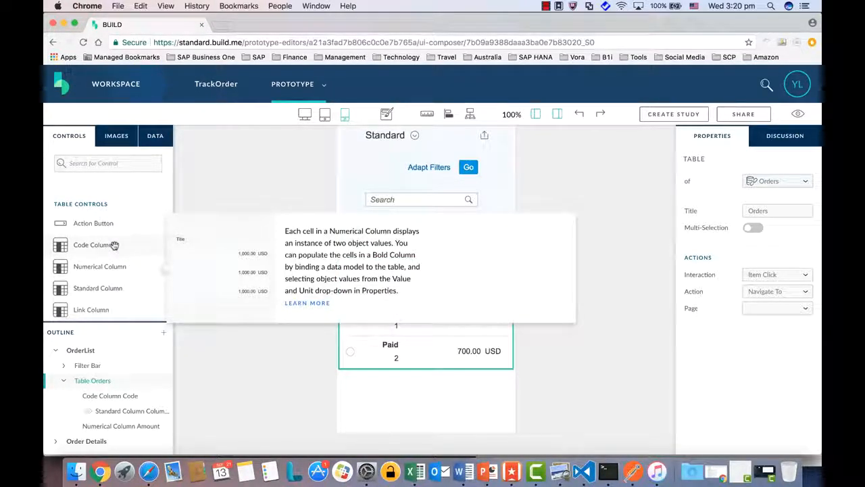
pyautogui.moveTo(115, 245)
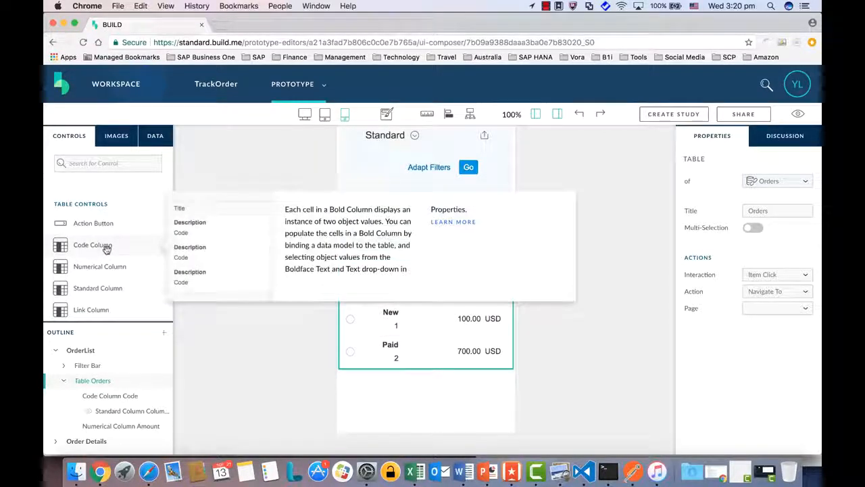
pyautogui.moveTo(100, 249); pyautogui.dragTo(409, 327)
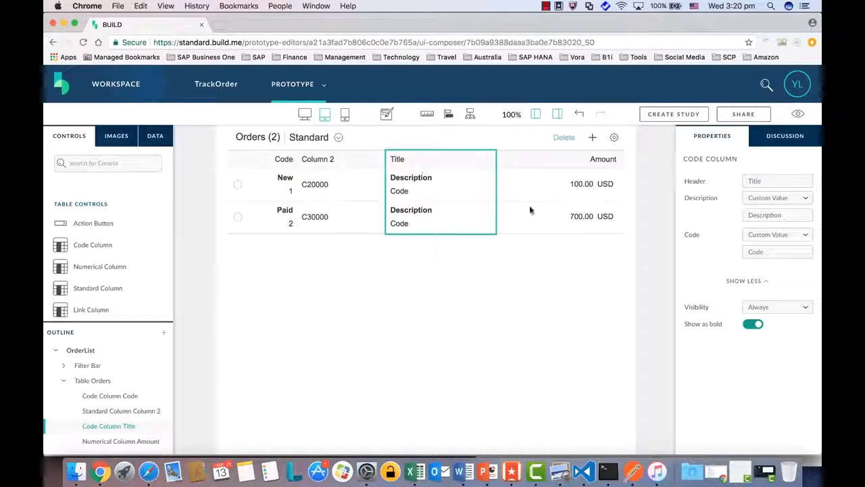
pyautogui.click(776, 180)
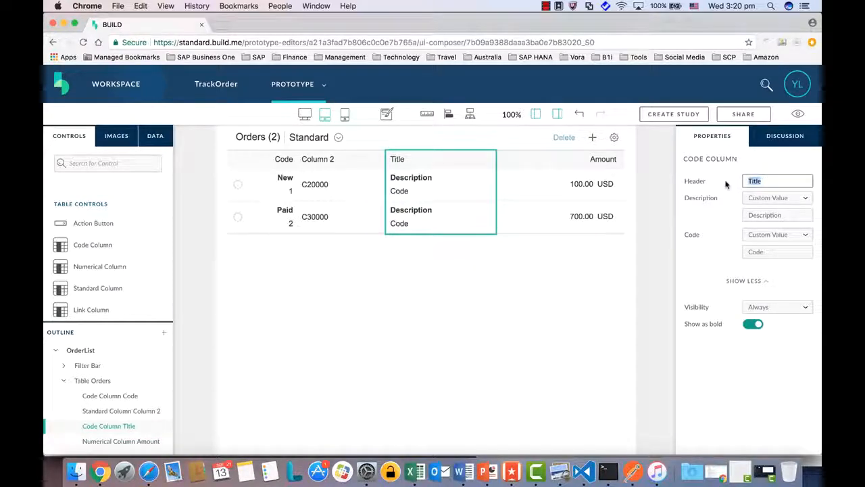
pyautogui.write('cus')
pyautogui.write('stomer')
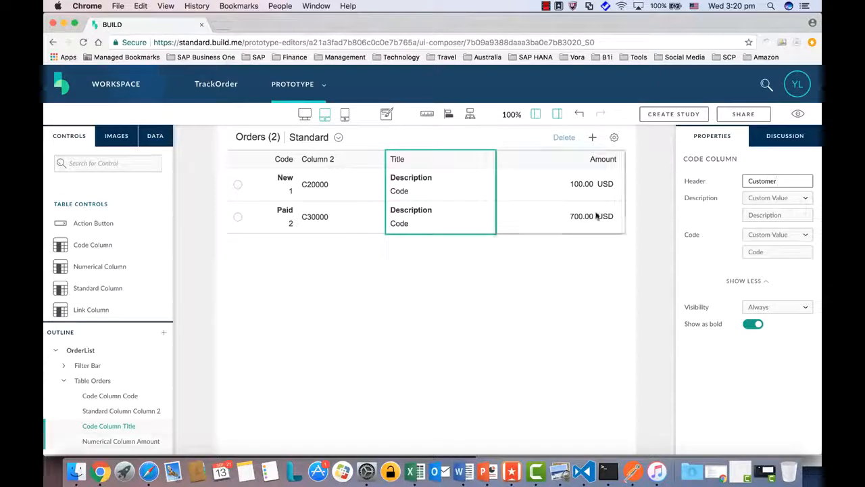
pyautogui.press('Return')
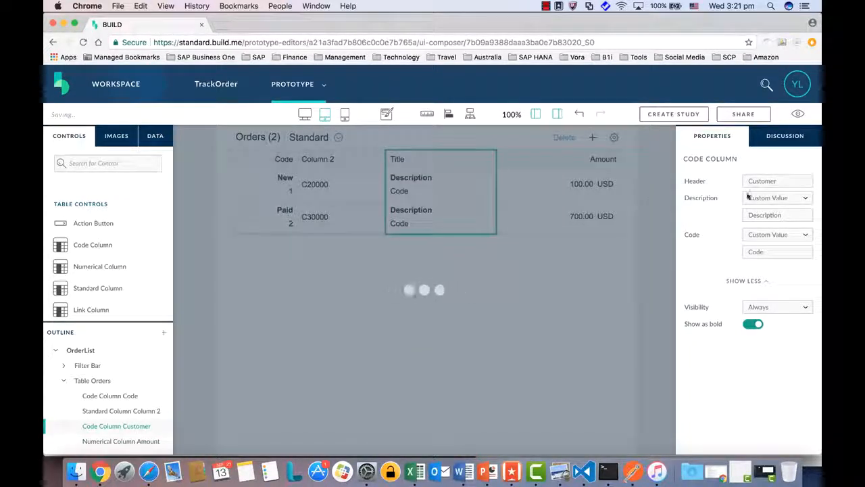
# Bind the Customer column's description to CardName and its code to CardCode.
pyautogui.click(798, 200)
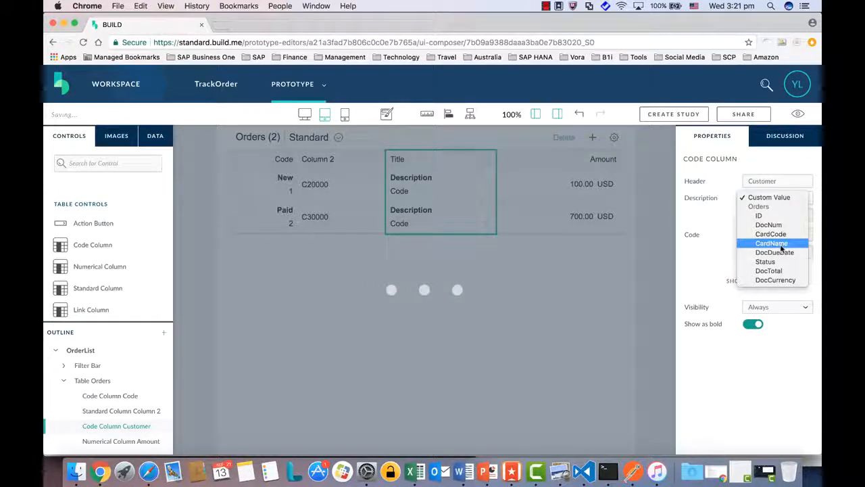
pyautogui.click(771, 243)
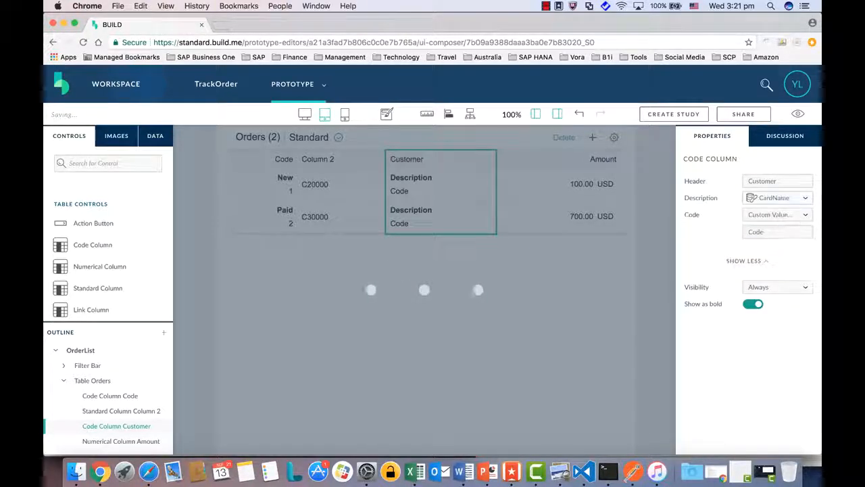
pyautogui.click(805, 216)
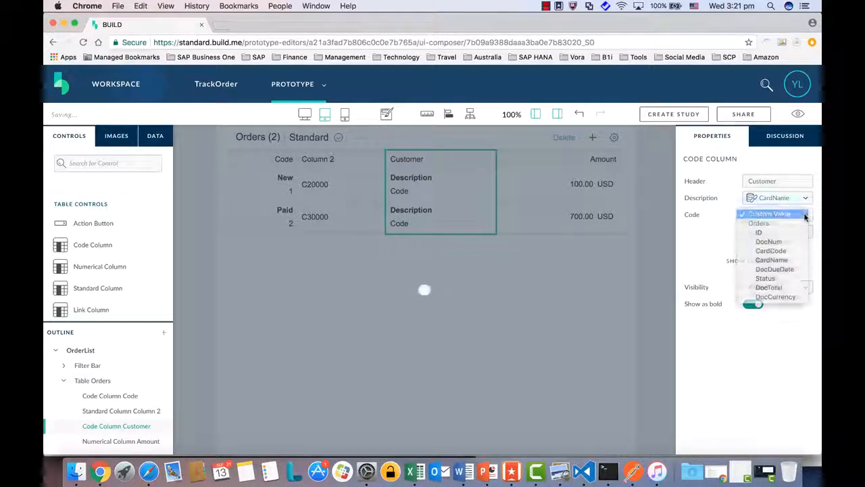
pyautogui.click(805, 217)
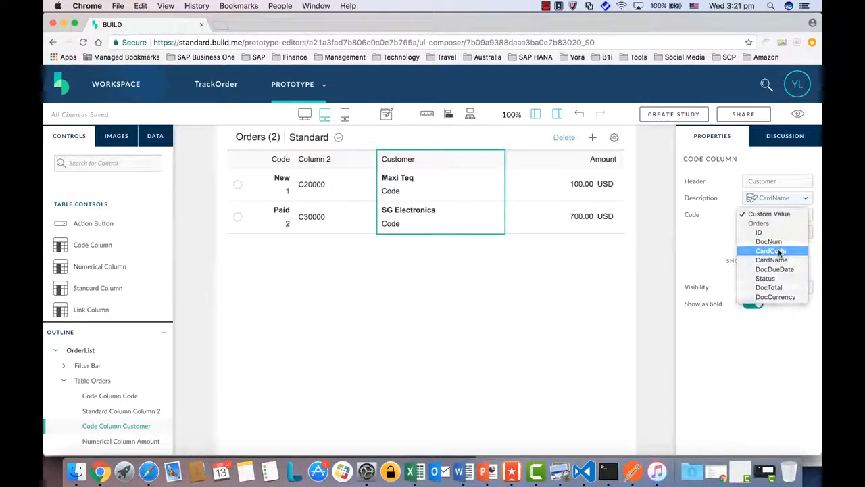
pyautogui.click(774, 251)
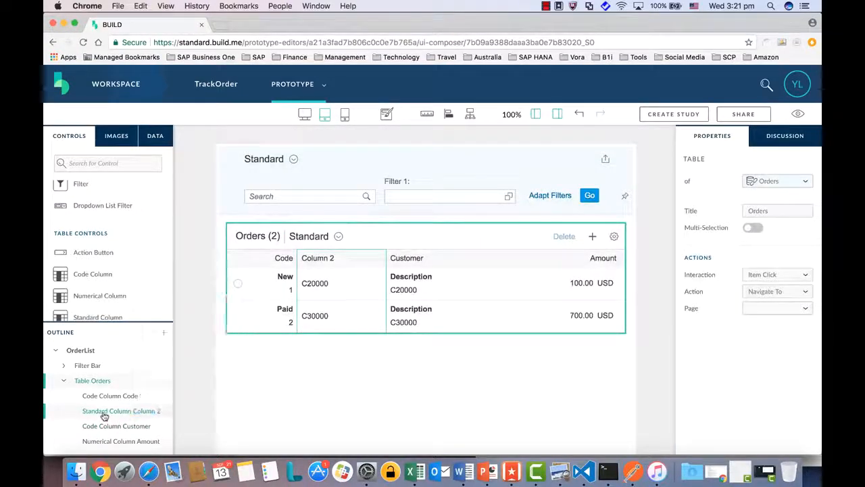
# Delete the standard Column 2 from the Orders table and check the table in the phone layout.
pyautogui.click(117, 411)
pyautogui.rightClick(117, 411)
pyautogui.click(129, 374)
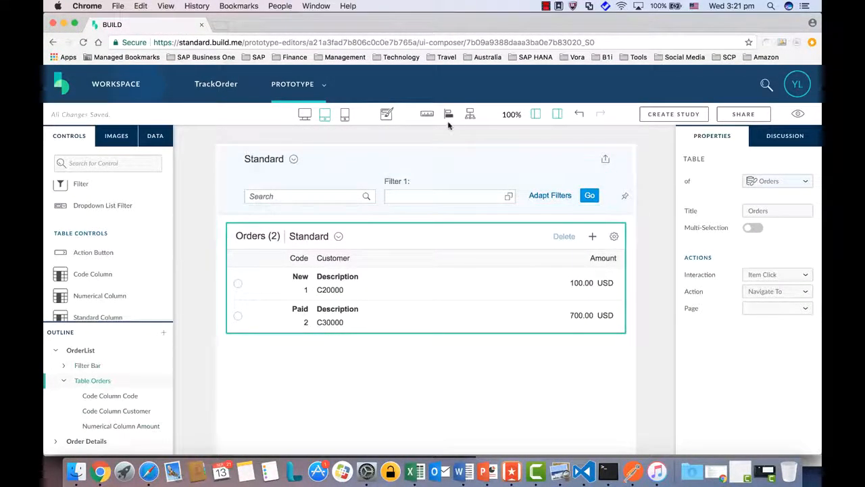
pyautogui.click(345, 114)
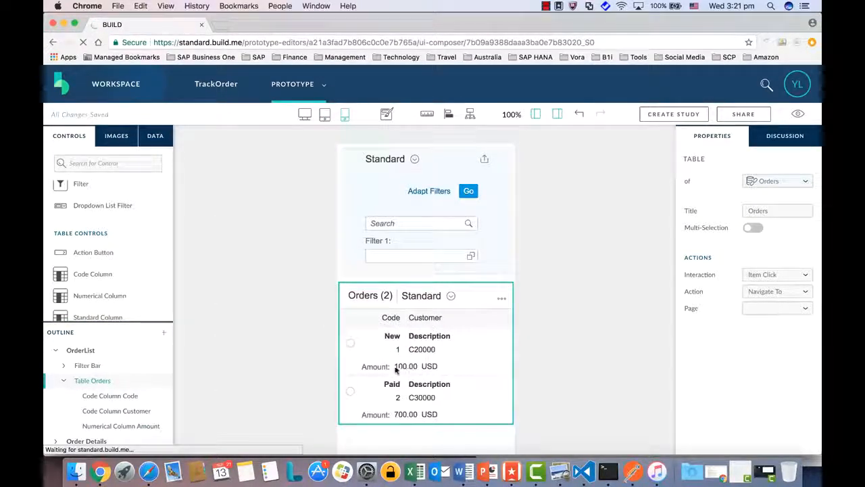
pyautogui.click(457, 347)
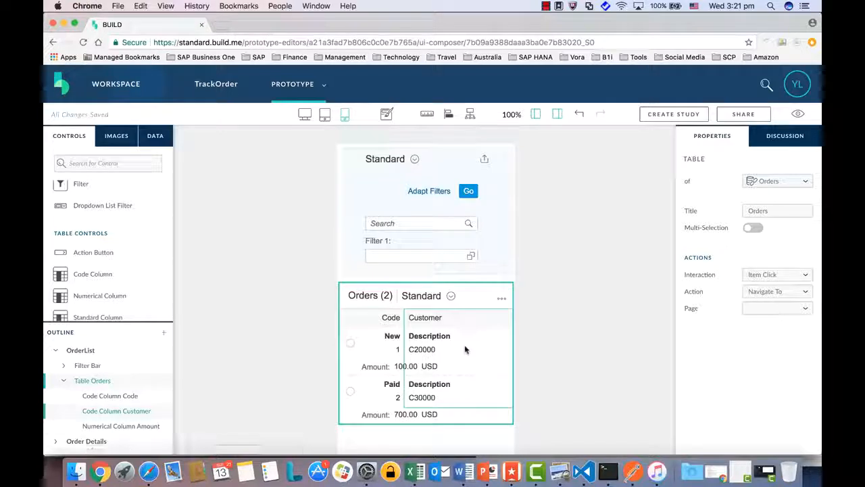
# Change Filter 1 in the filter bar to the description Status, filtering on the Status field.
pyautogui.click(401, 254)
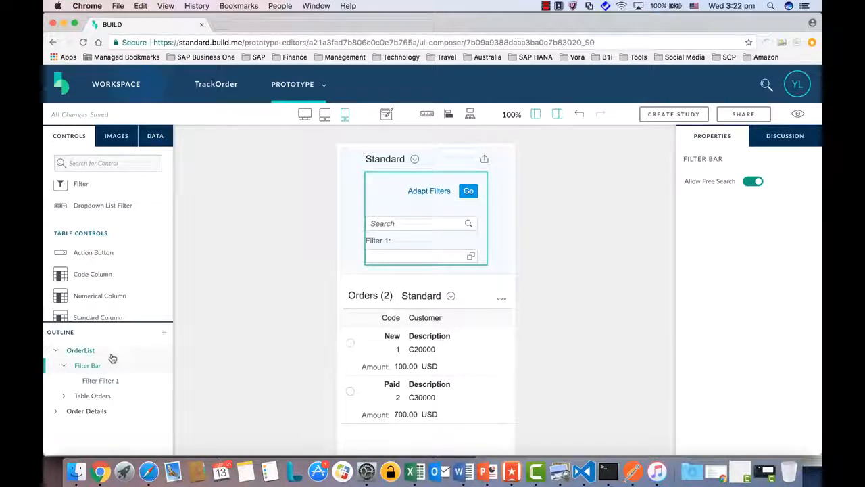
pyautogui.click(88, 378)
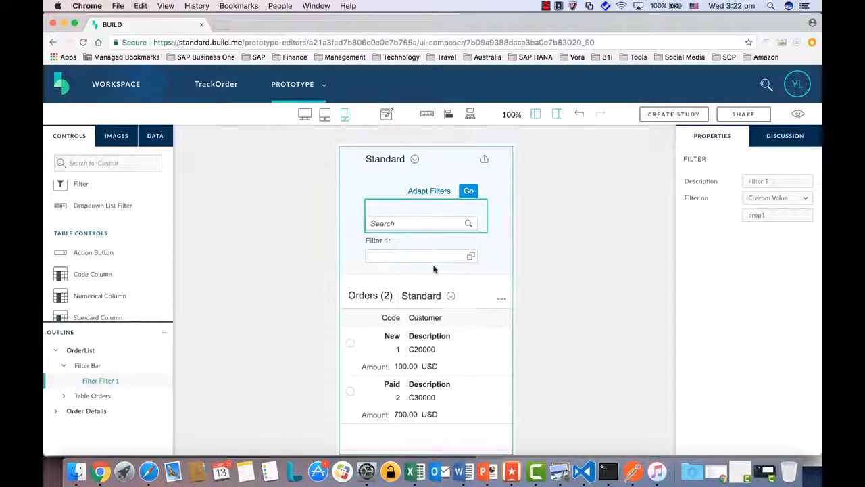
pyautogui.click(777, 181)
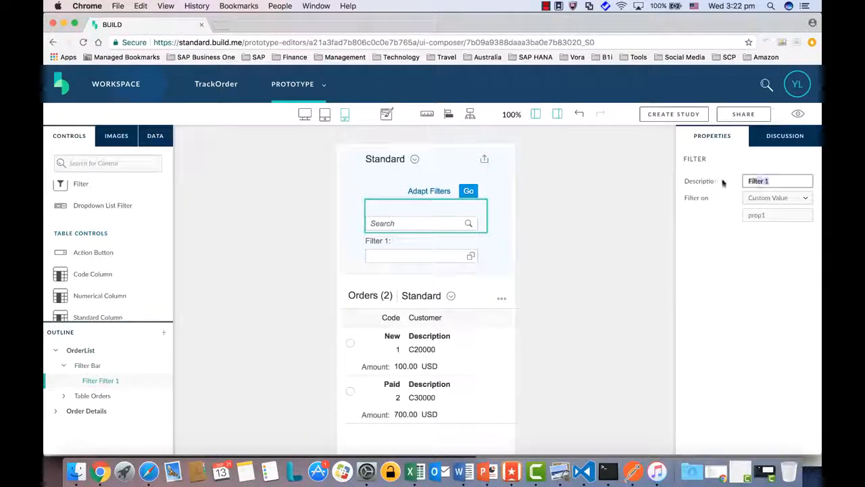
pyautogui.write('S')
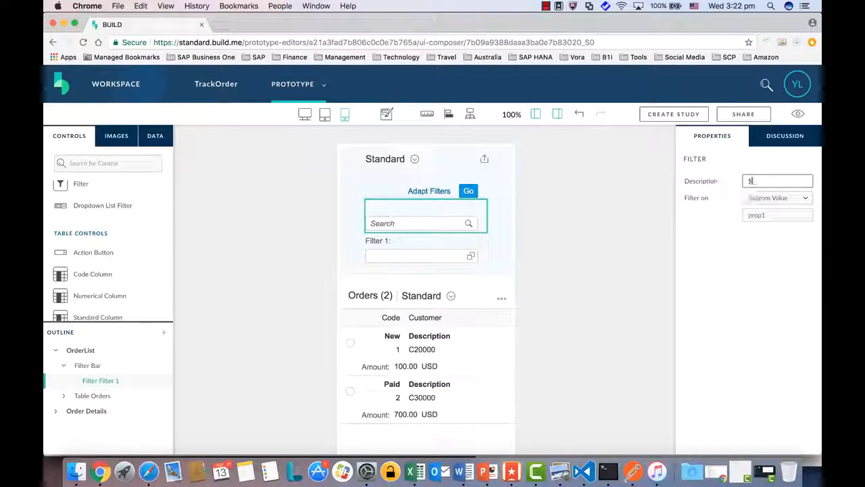
pyautogui.write('tatus')
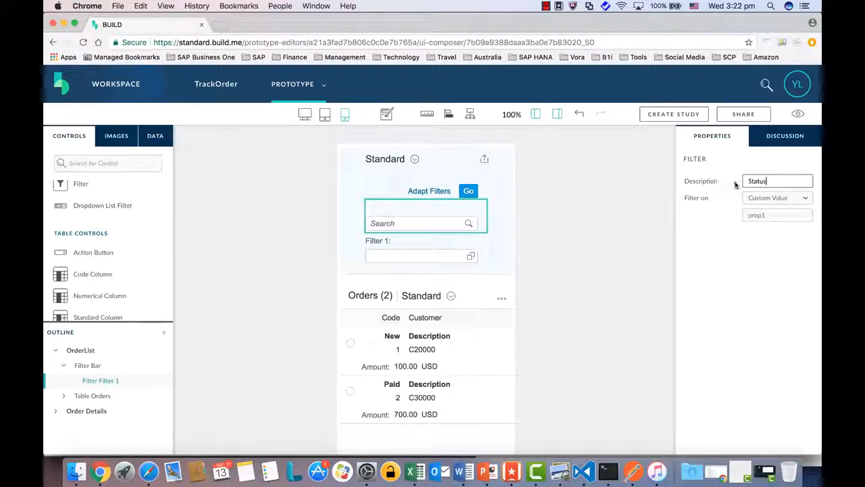
pyautogui.click(805, 197)
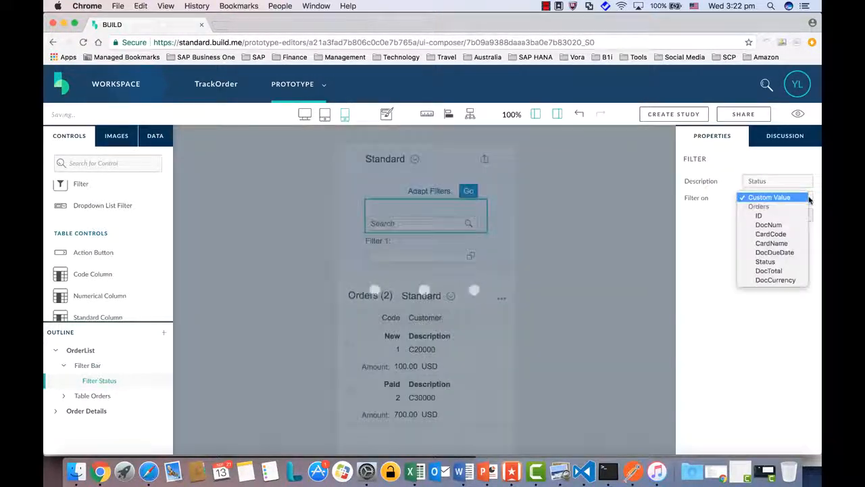
pyautogui.click(789, 262)
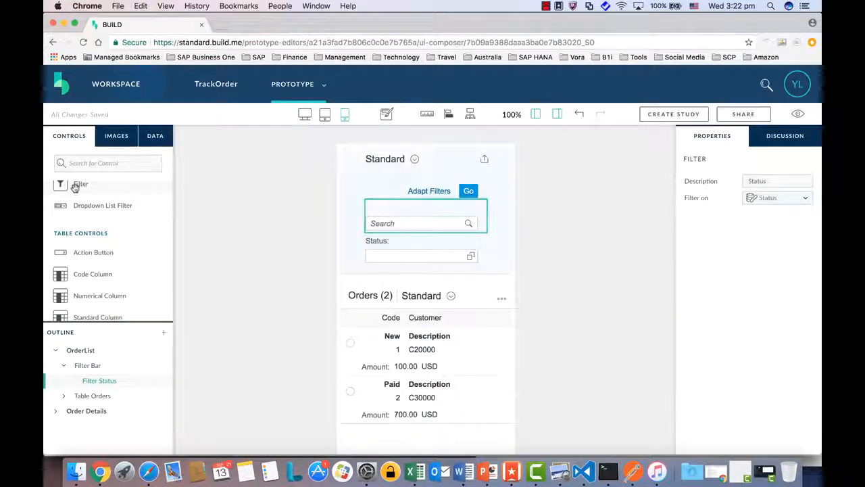
# Read the Filter control's description and preview the prototype.
pyautogui.moveTo(75, 187)
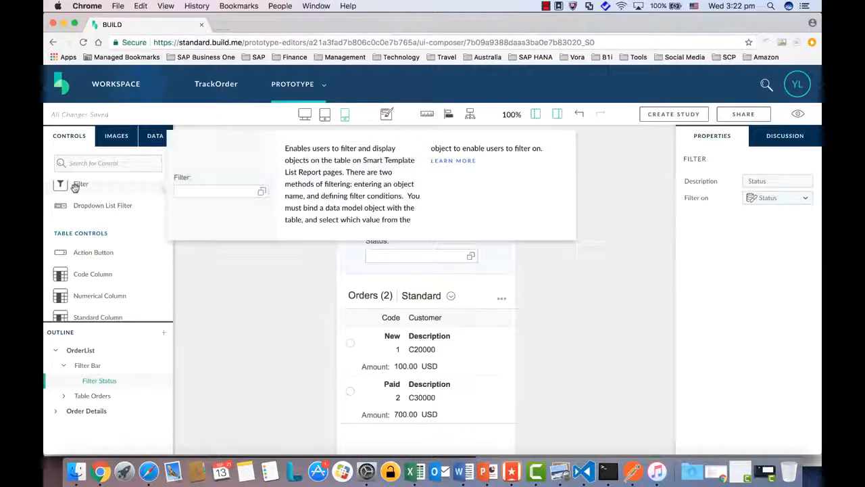
pyautogui.click(394, 266)
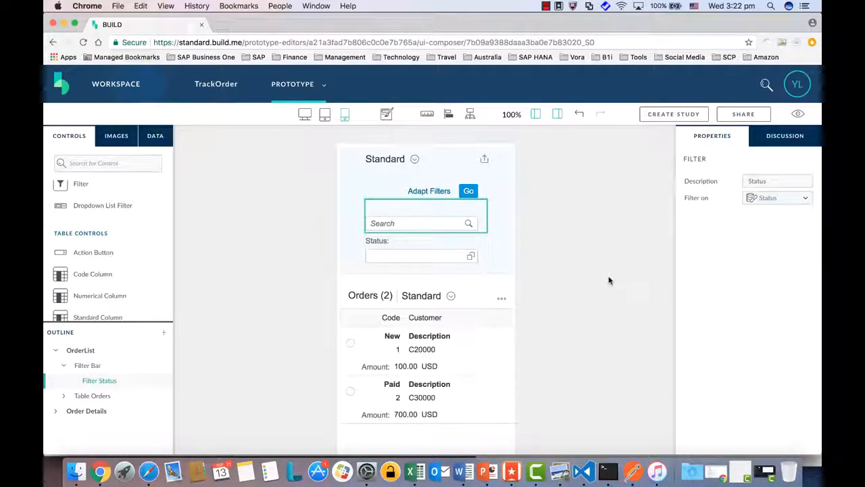
pyautogui.click(798, 115)
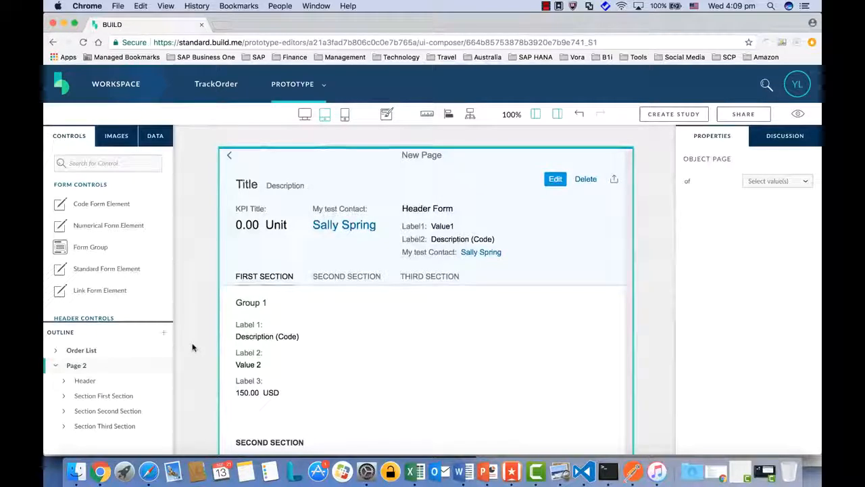
# Rename Page 2 as Order Details and bind the page to the Orders object.
pyautogui.rightClick(81, 367)
pyautogui.click(111, 350)
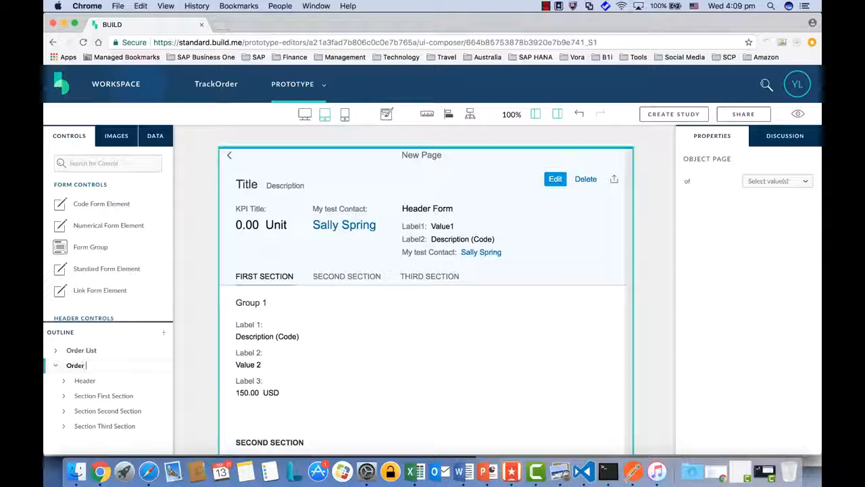
pyautogui.write('Order Details')
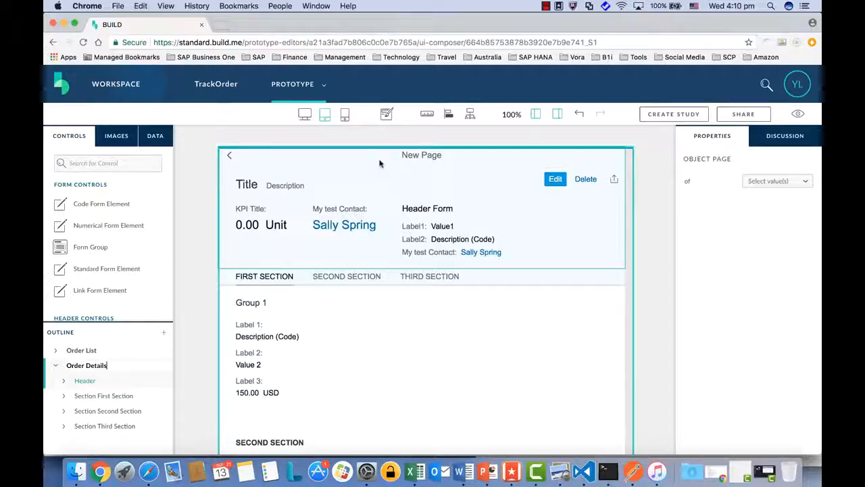
pyautogui.click(803, 183)
pyautogui.click(792, 190)
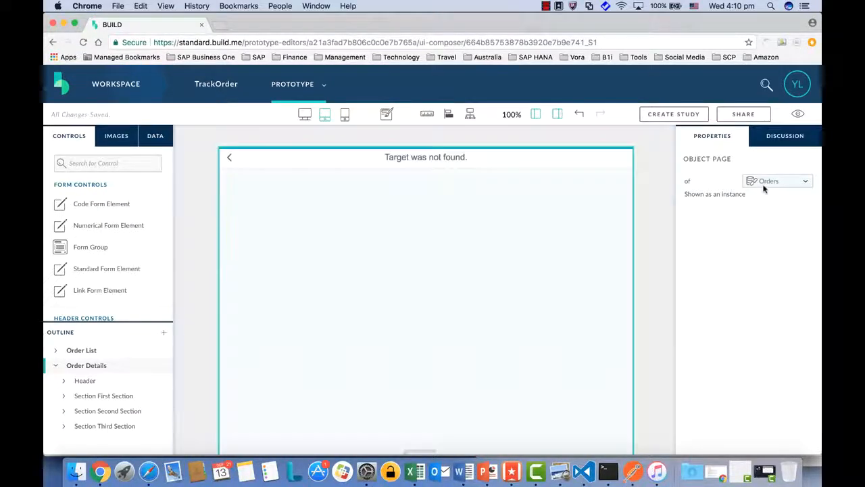
# View the page map with the link between the pages and reopen the Order Details page for editing.
pyautogui.click(471, 116)
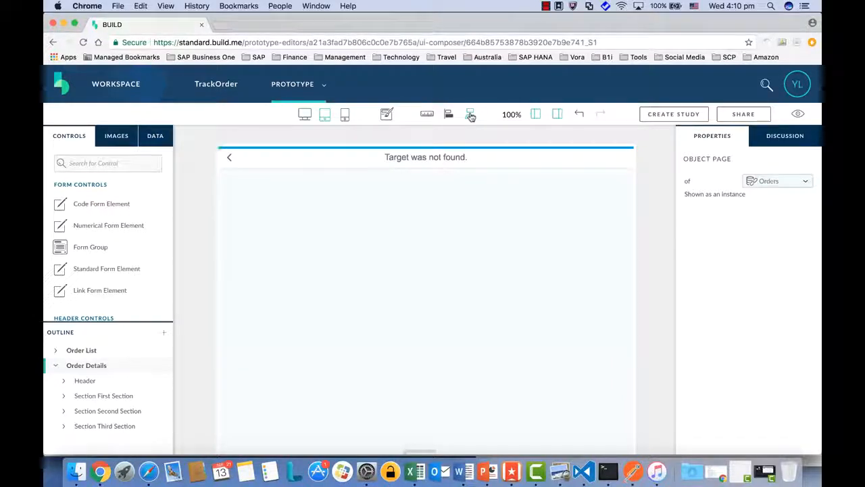
pyautogui.moveTo(139, 283)
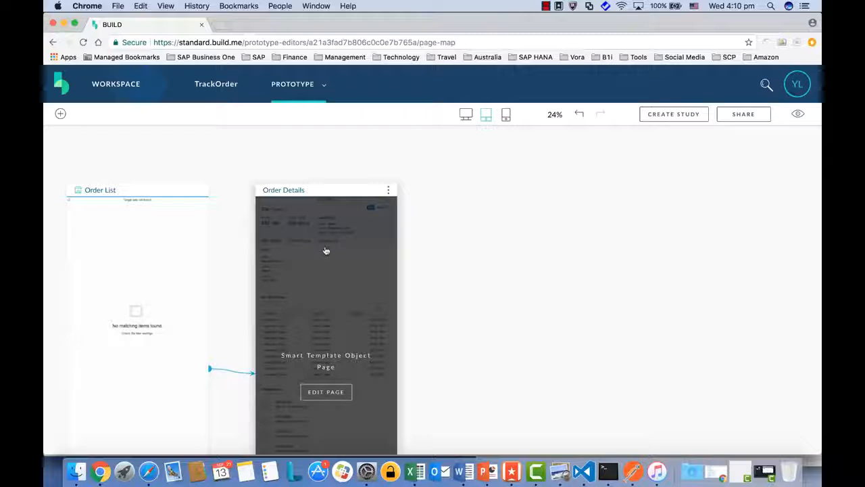
pyautogui.click(331, 395)
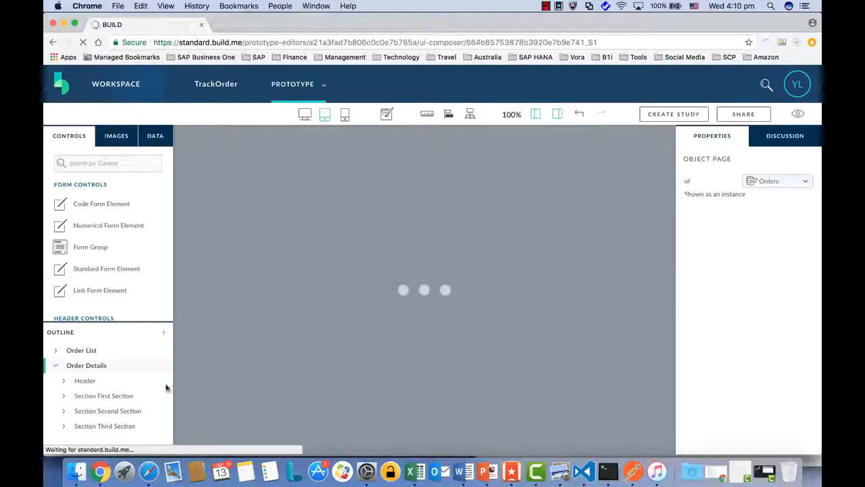
# Set the Order Details page's header text to the custom value Order Details.
pyautogui.click(84, 382)
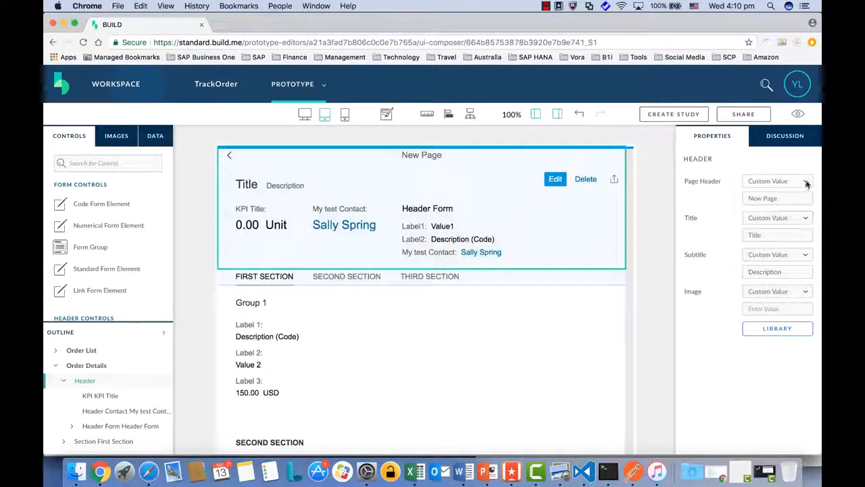
pyautogui.click(805, 181)
pyautogui.click(787, 182)
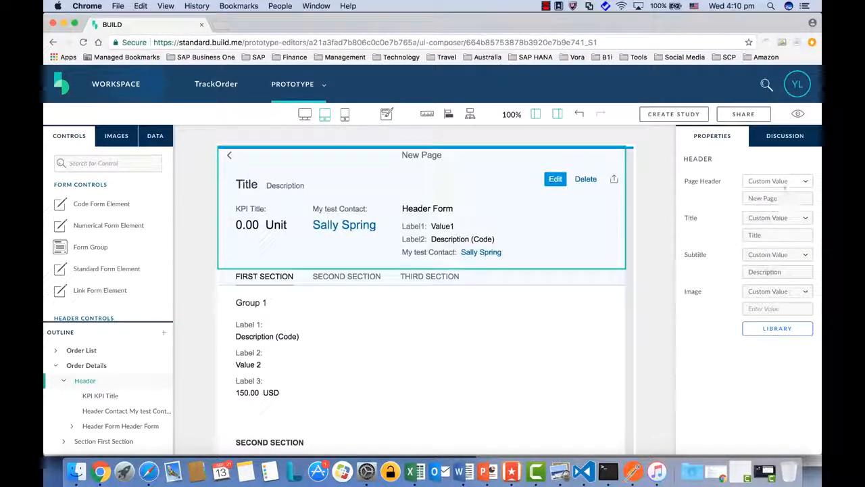
pyautogui.press('super+a')
pyautogui.press('BackSpace')
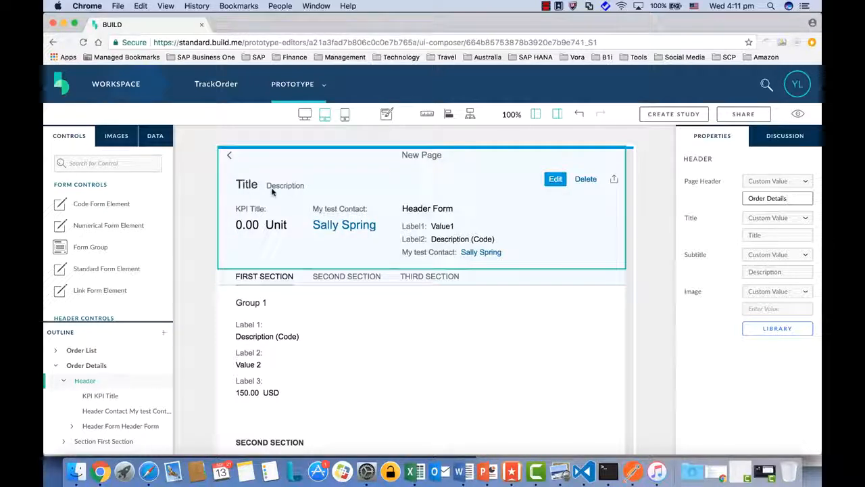
# Bind the Order Details header's title to DocNum and its subtitle to Status.
pyautogui.click(805, 218)
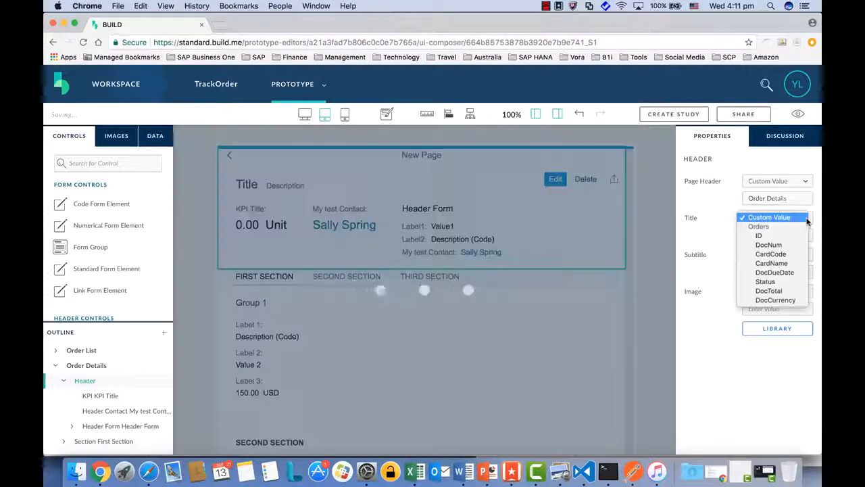
pyautogui.click(785, 247)
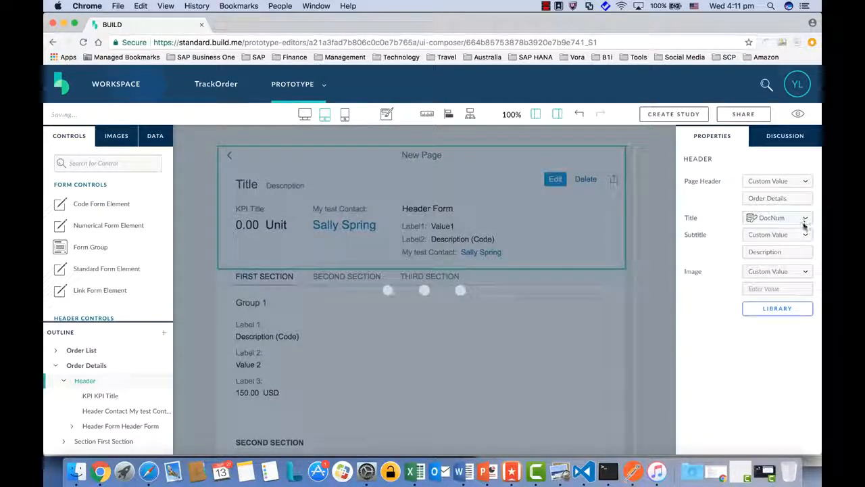
pyautogui.click(804, 235)
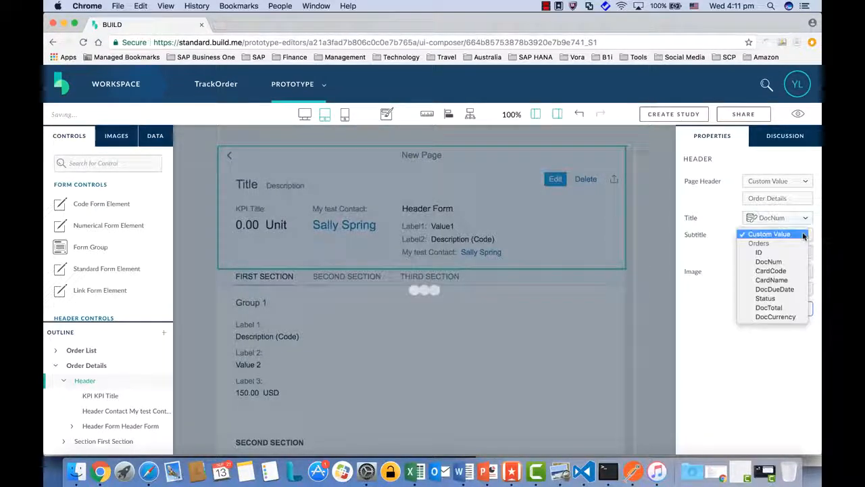
pyautogui.click(777, 304)
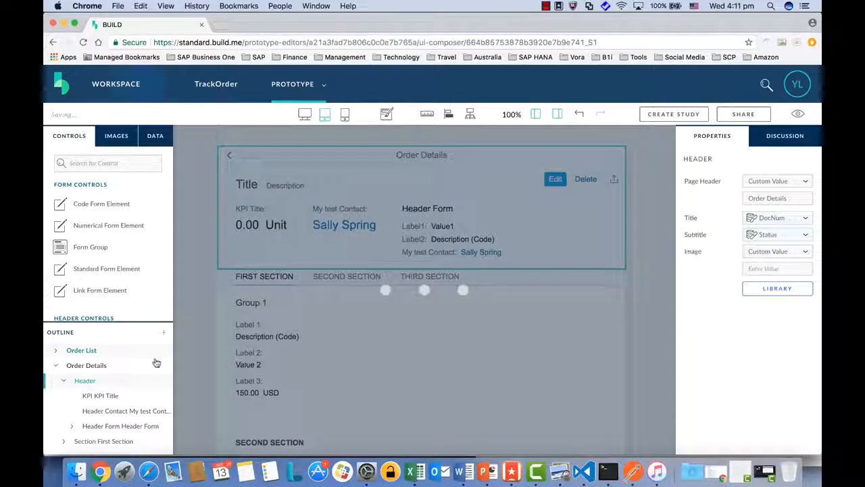
# Title the header KPI Amount and bind its value to DocTotal and its unit to DocCurrency.
pyautogui.click(108, 399)
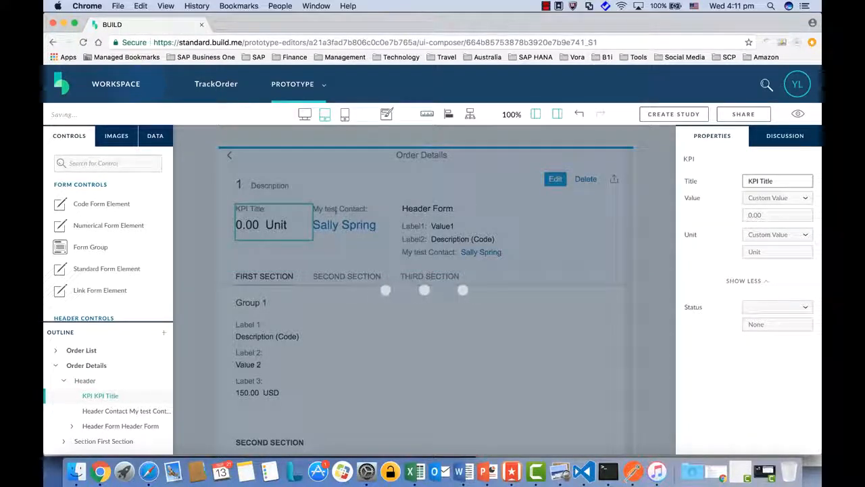
pyautogui.moveTo(779, 181); pyautogui.dragTo(729, 184)
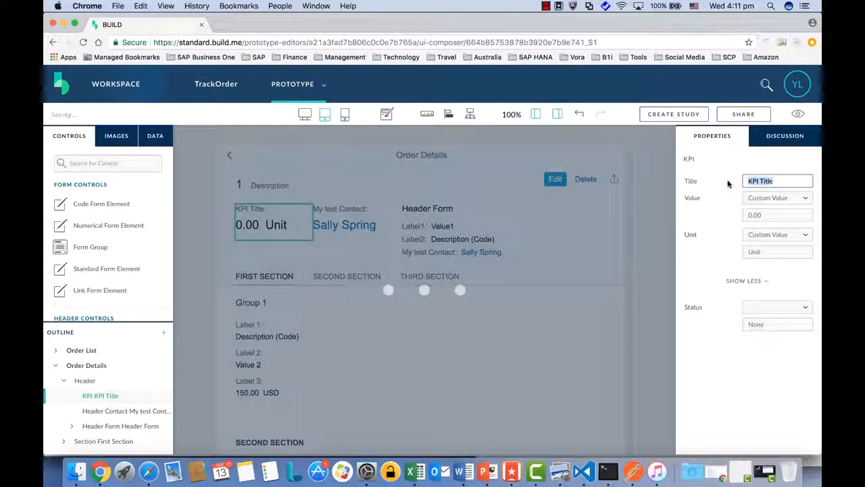
pyautogui.write('Amount')
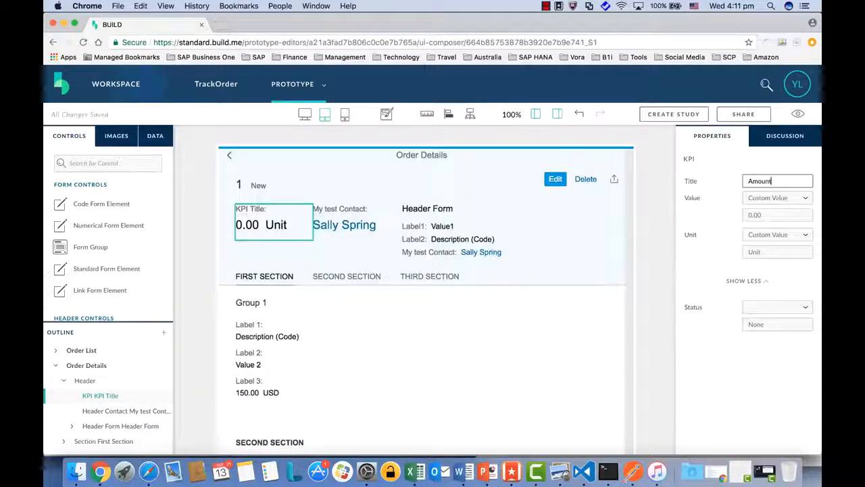
pyautogui.click(803, 200)
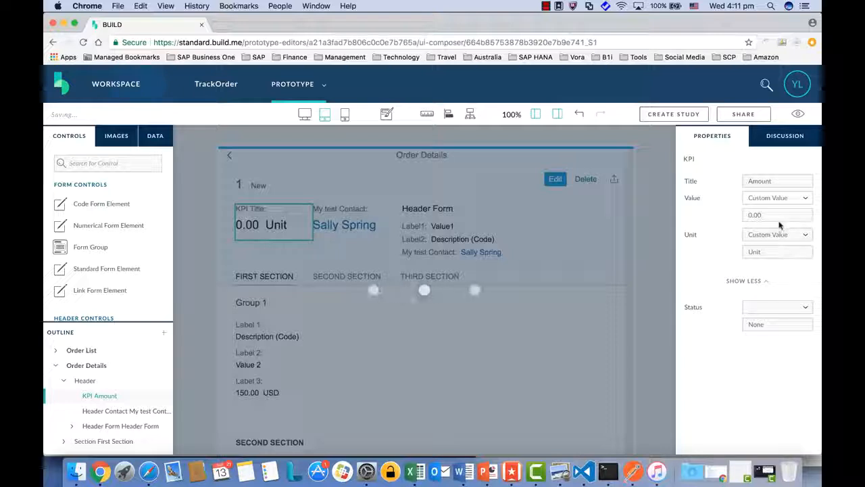
pyautogui.click(781, 215)
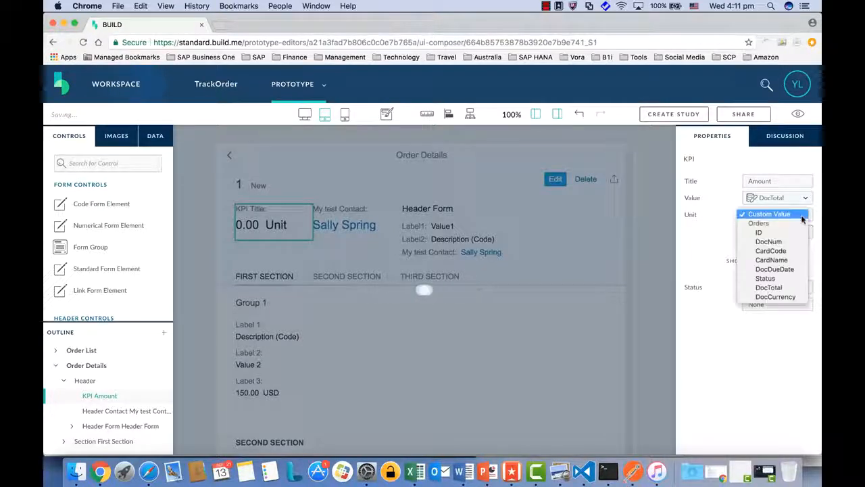
pyautogui.click(775, 296)
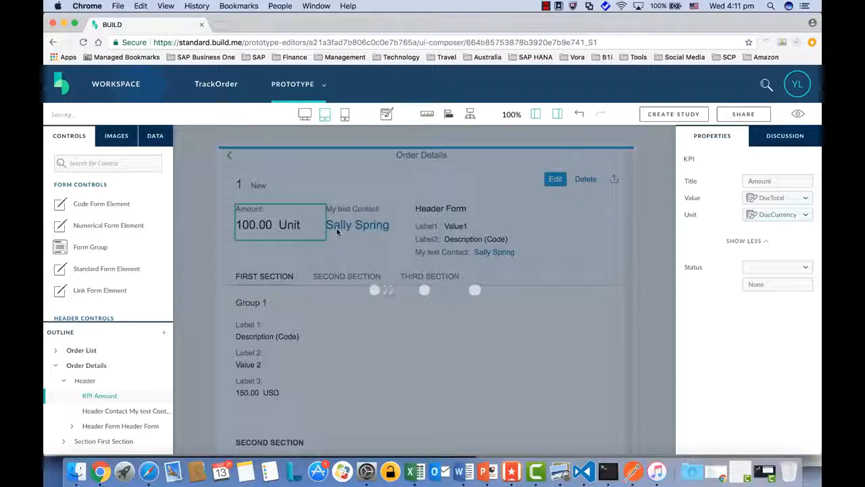
# Label the header contact Customer and bind its full name to CardCode.
pyautogui.click(125, 412)
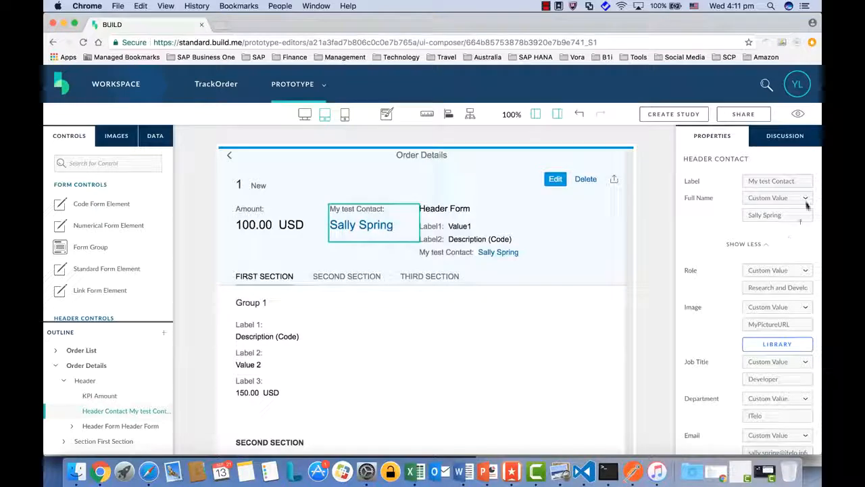
pyautogui.moveTo(801, 181); pyautogui.dragTo(732, 181)
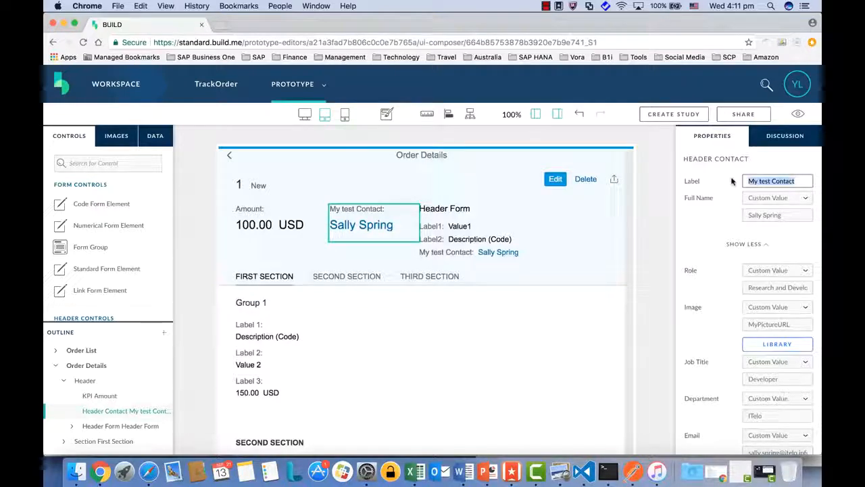
pyautogui.write('Customer')
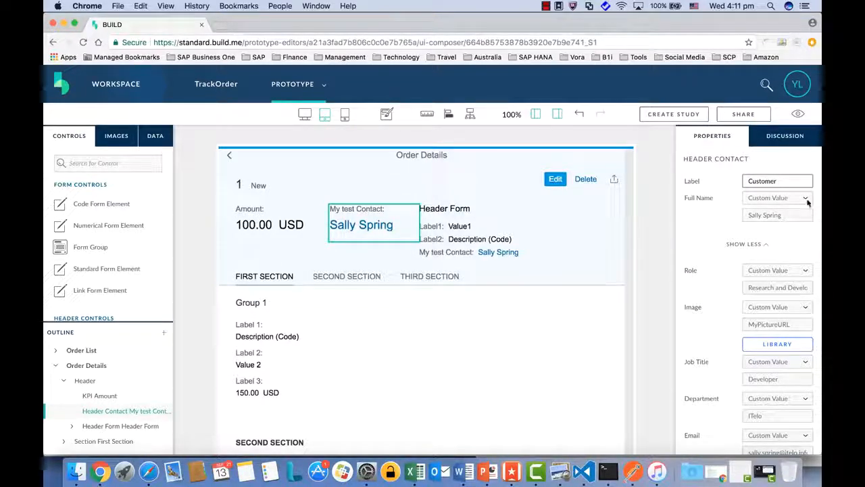
pyautogui.click(806, 198)
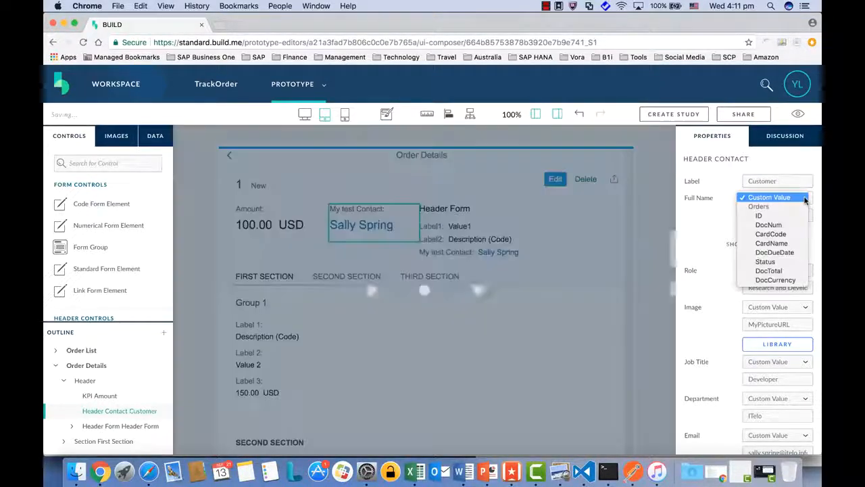
pyautogui.click(779, 234)
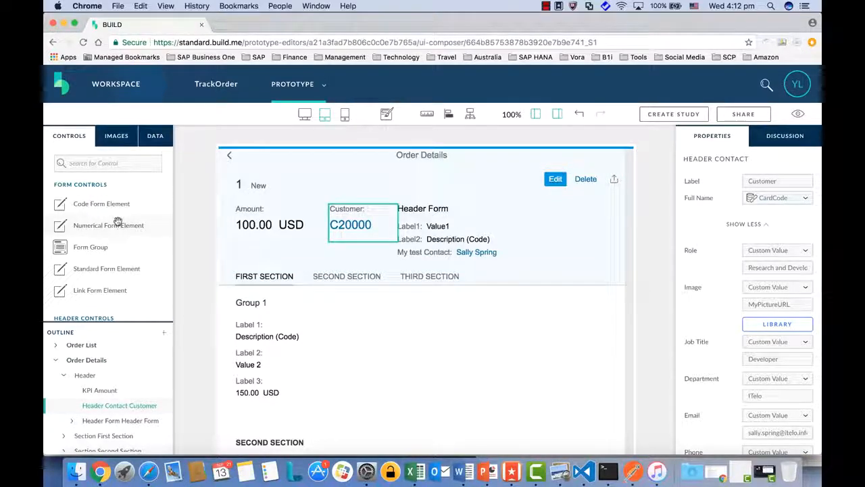
# Look through the available header controls and delete the Header Form from the Order Details header.
pyautogui.scroll(-2, 118, 222)
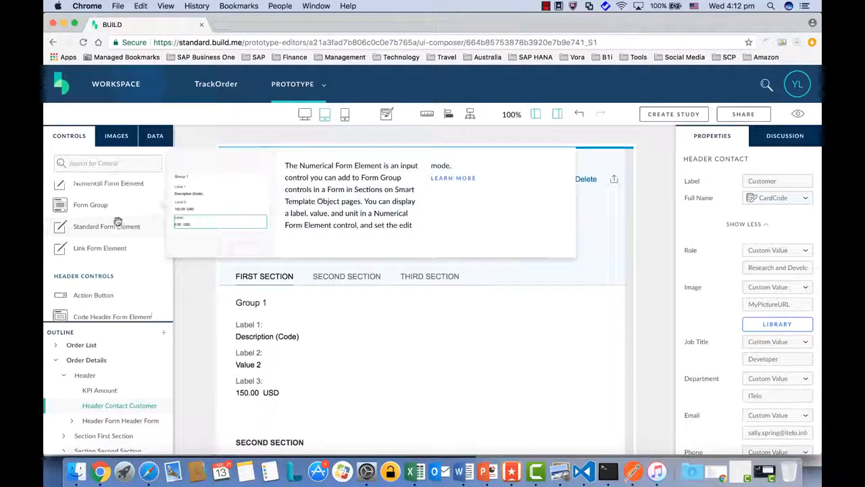
pyautogui.scroll(-3, 115, 223)
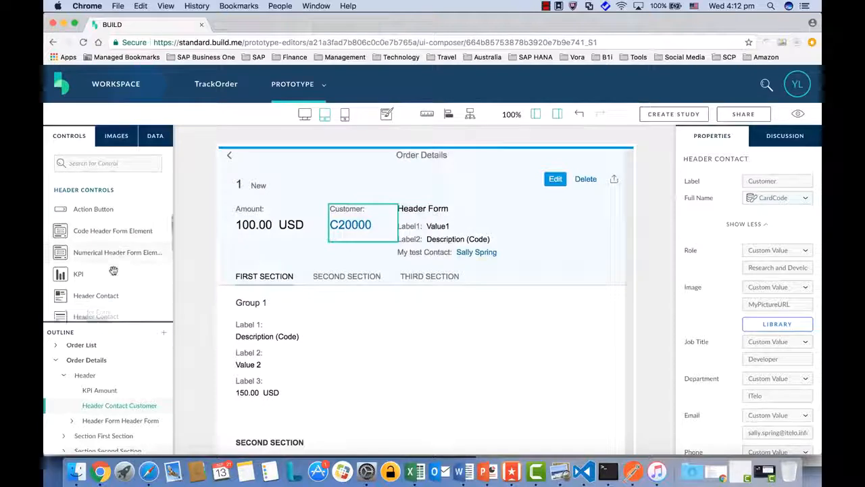
pyautogui.scroll(-1, 118, 244)
pyautogui.scroll(-3, 117, 297)
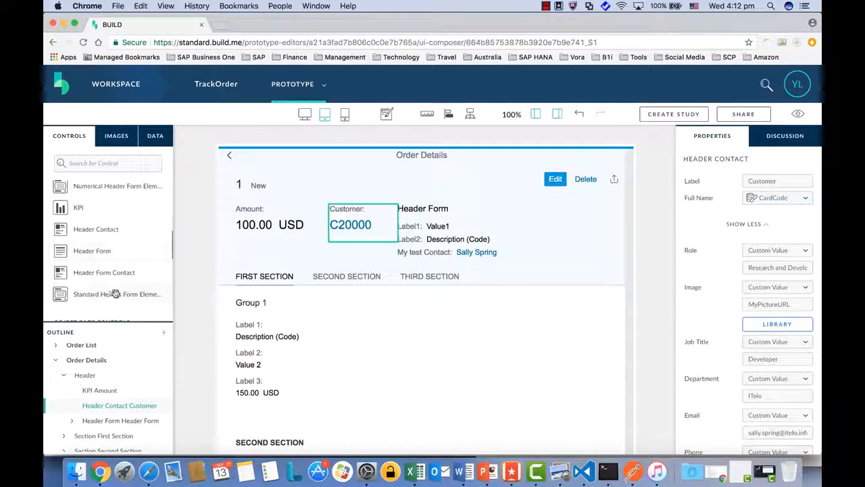
pyautogui.moveTo(120, 269)
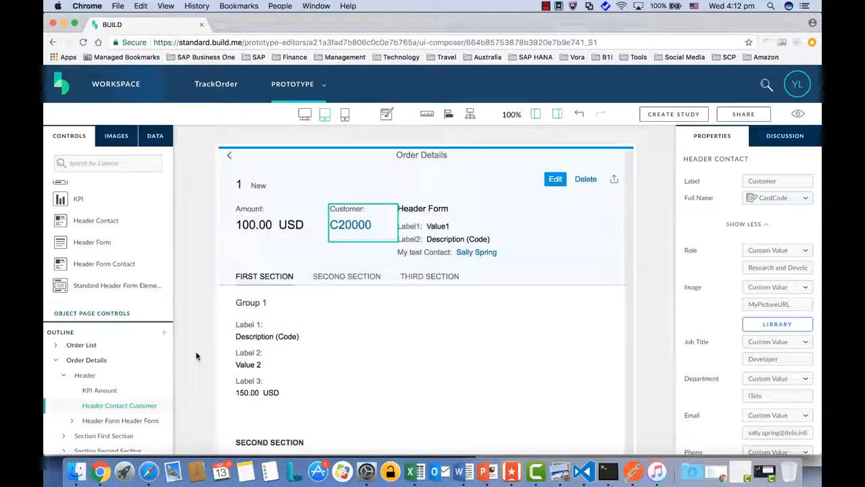
pyautogui.rightClick(134, 411)
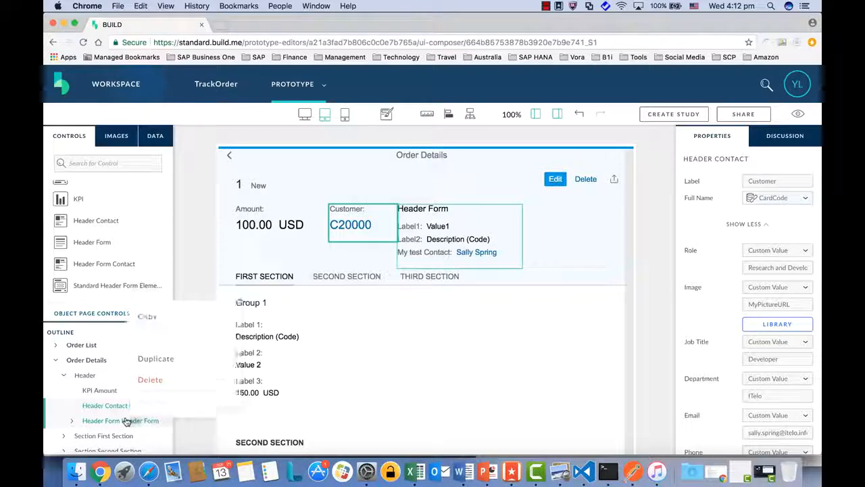
pyautogui.click(150, 380)
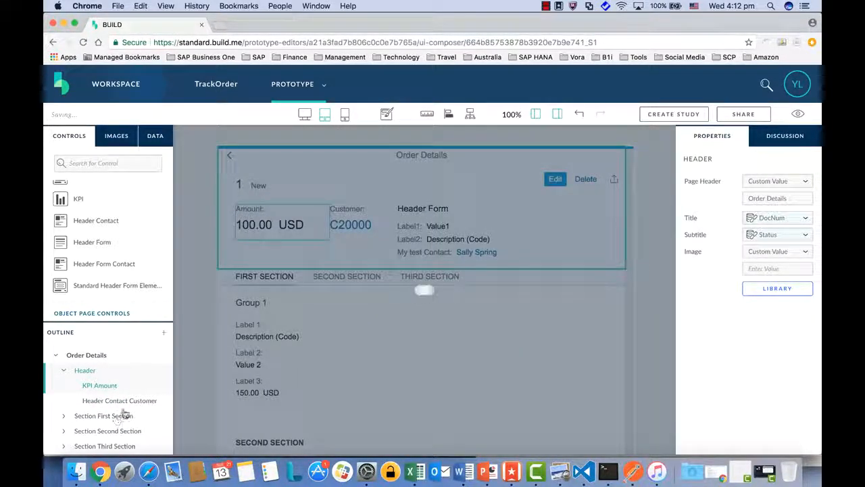
# Delete the First Section and the Third Section from the Order Details page.
pyautogui.rightClick(119, 414)
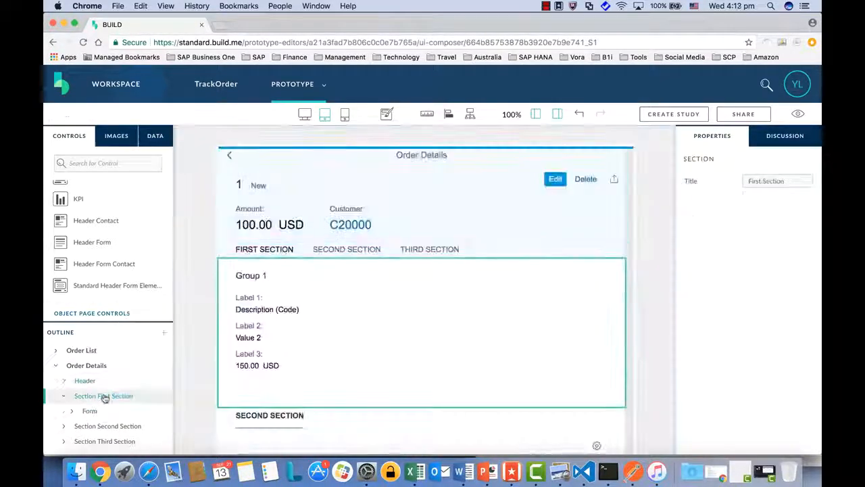
pyautogui.rightClick(102, 395)
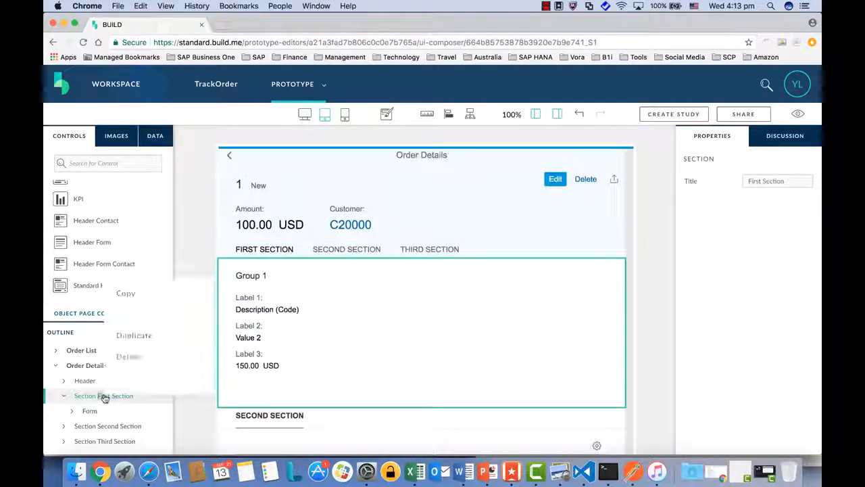
pyautogui.click(130, 357)
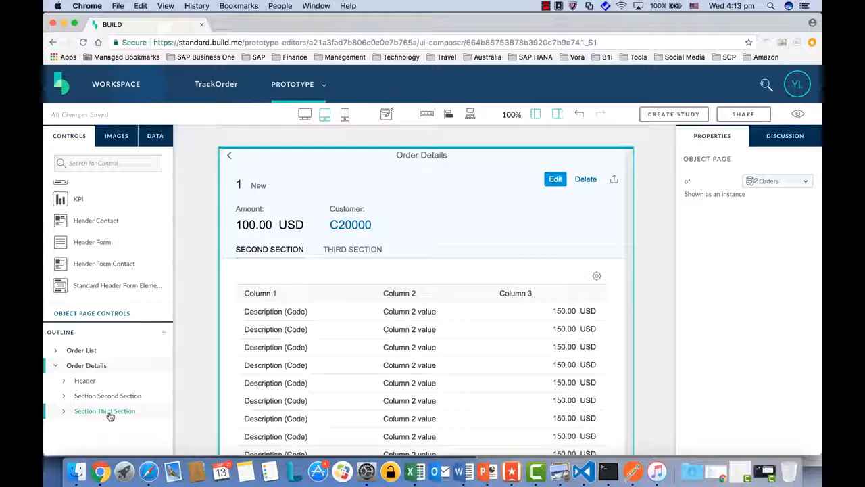
pyautogui.rightClick(110, 417)
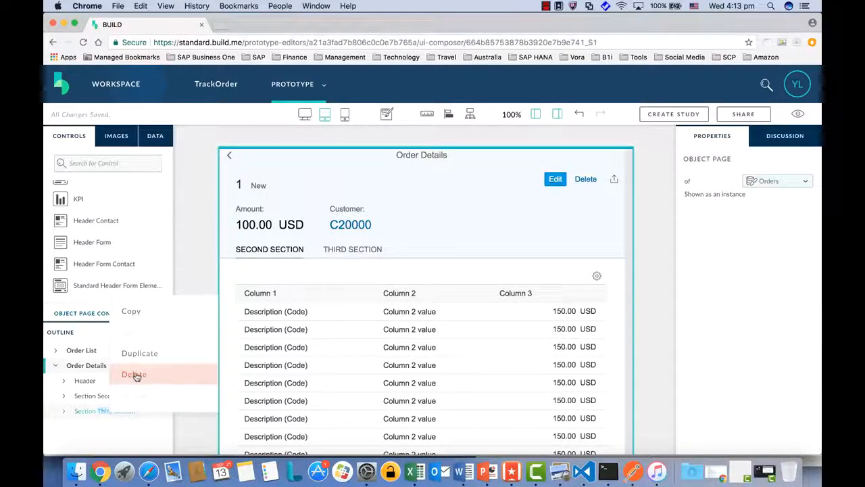
pyautogui.click(135, 376)
# Set the title of the remaining Second Section to Contents.
pyautogui.click(125, 398)
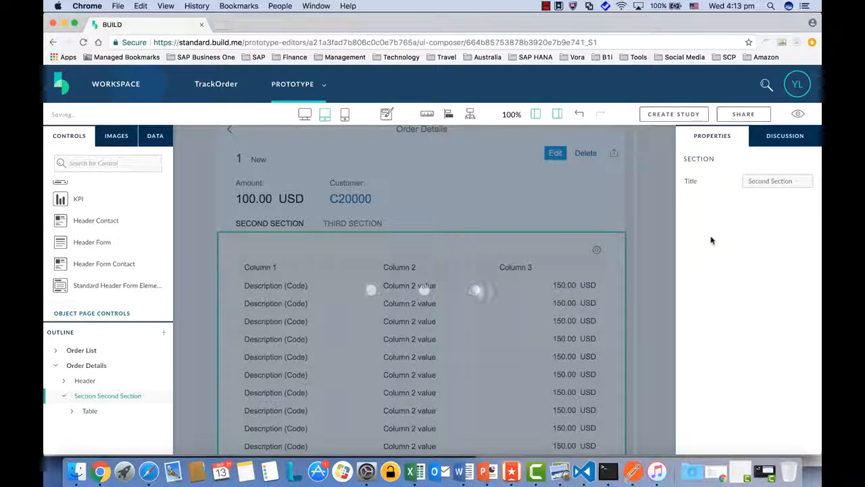
pyautogui.moveTo(795, 181); pyautogui.dragTo(734, 184)
pyautogui.write('C')
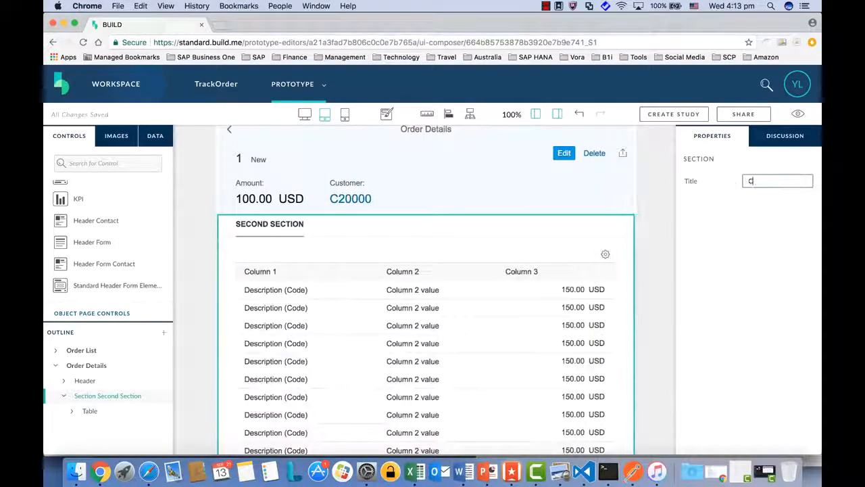
pyautogui.write('onetnt')
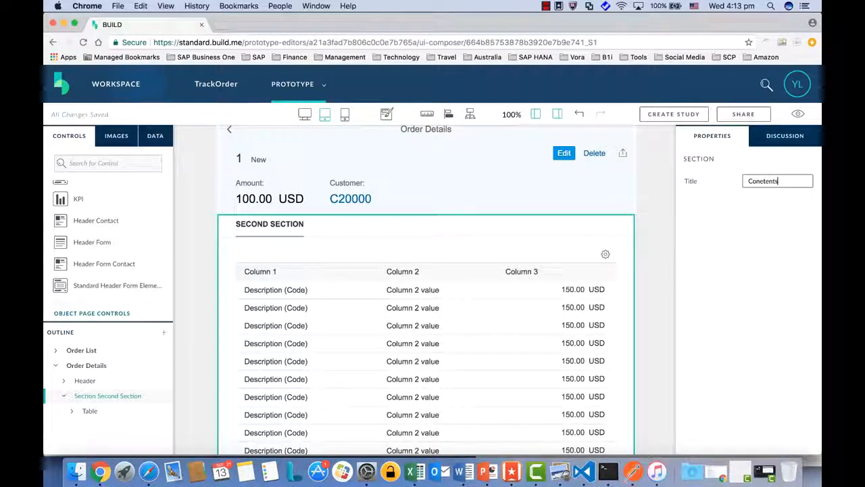
pyautogui.write('ents')
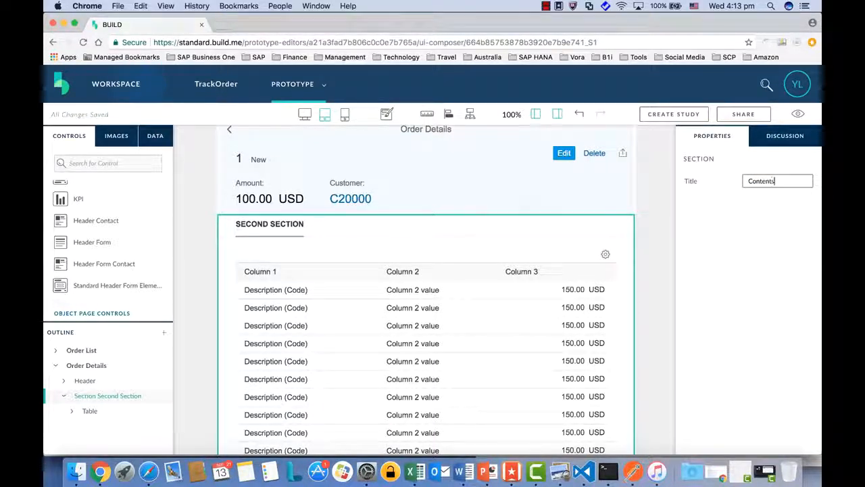
# Bind the table in the Contents section to the DocumentLines data object.
pyautogui.click(308, 292)
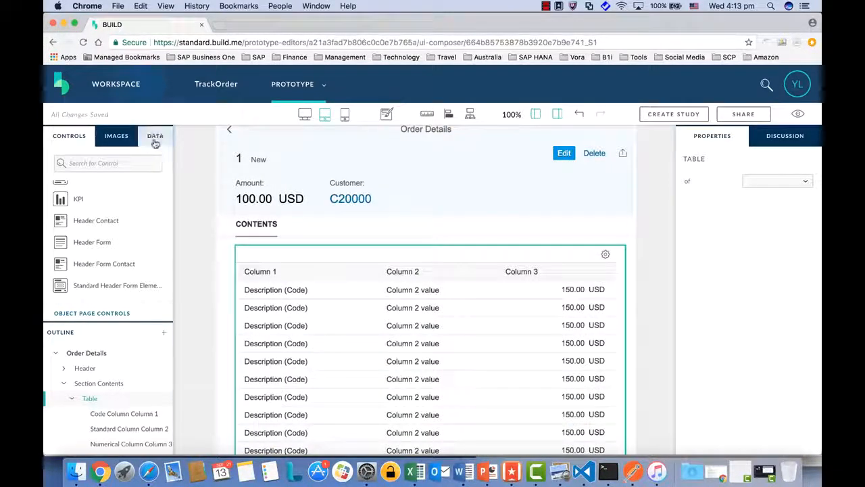
pyautogui.click(155, 138)
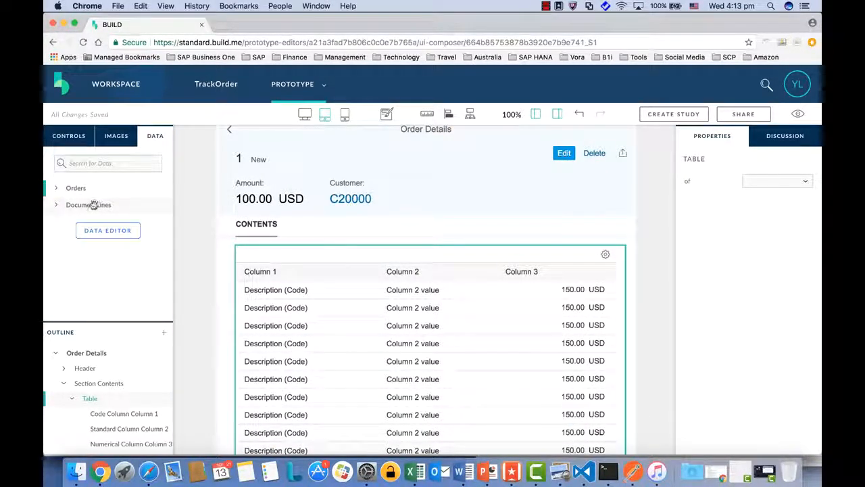
pyautogui.moveTo(93, 206); pyautogui.dragTo(296, 336)
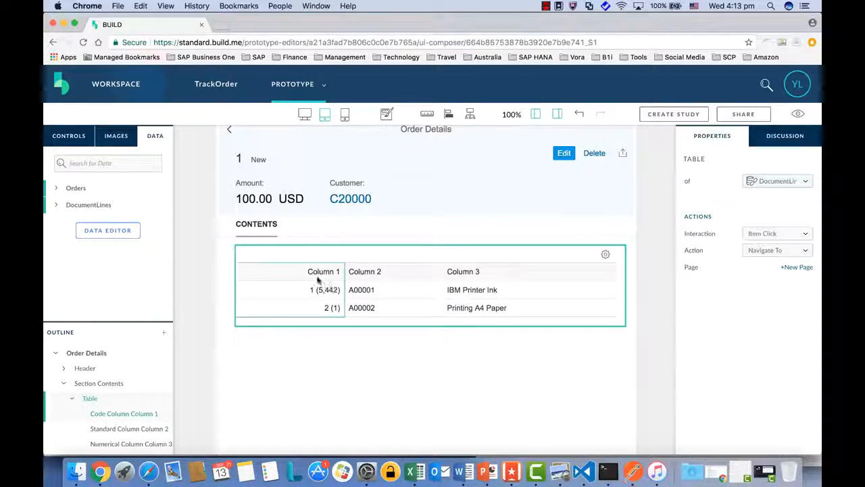
# Set the first table column's header to Item, its description to ItemCode and its code to ItemDescription.
pyautogui.click(315, 278)
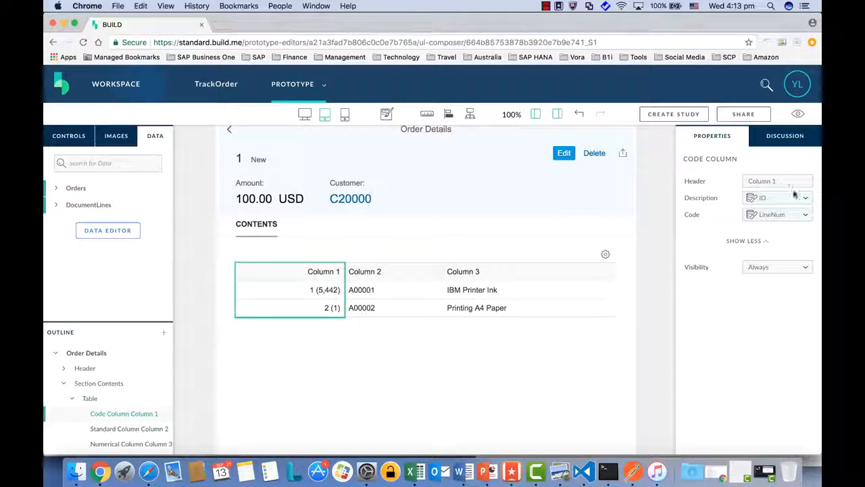
pyautogui.moveTo(785, 182); pyautogui.dragTo(745, 184)
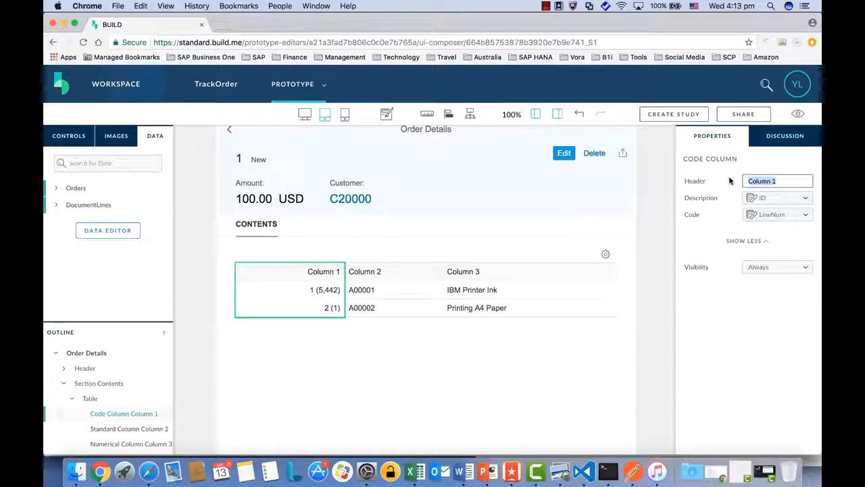
pyautogui.click(804, 199)
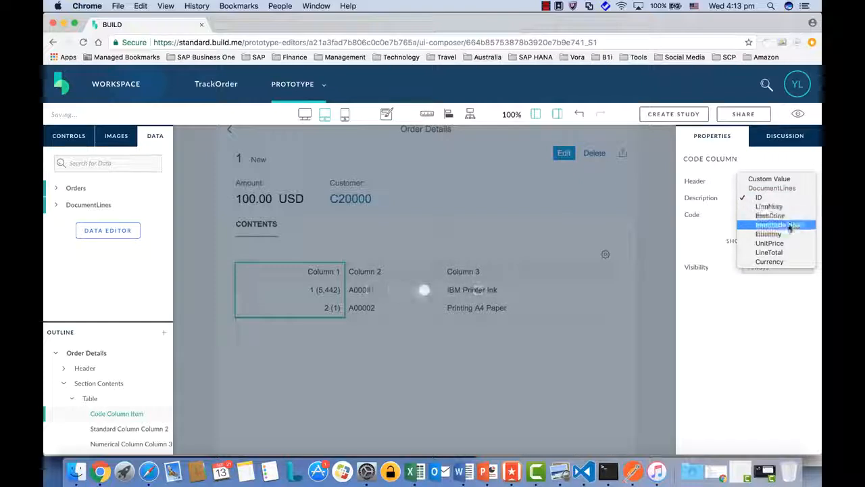
pyautogui.click(789, 227)
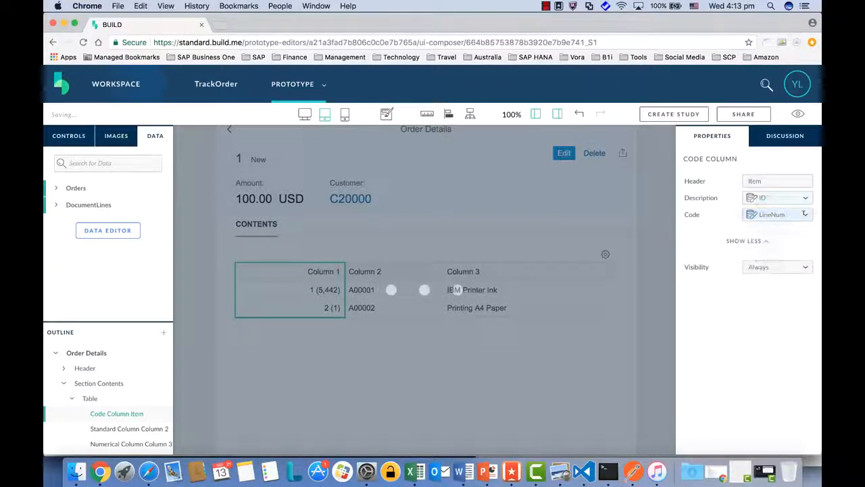
pyautogui.click(802, 198)
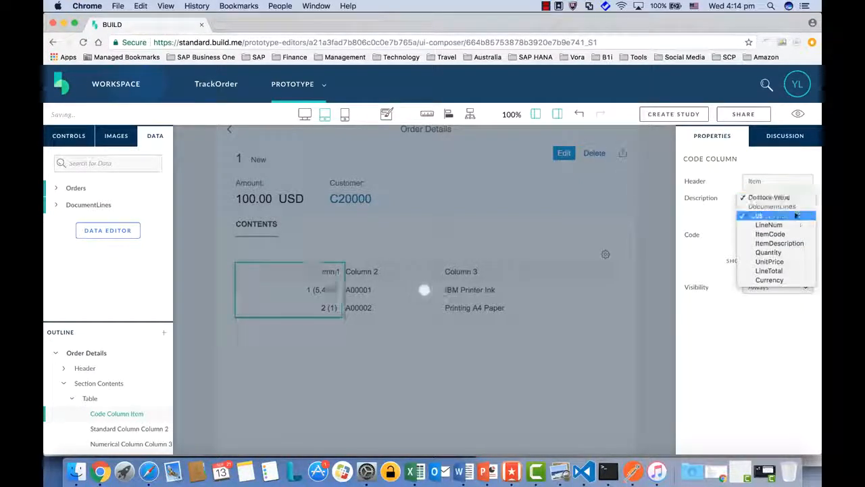
pyautogui.click(791, 235)
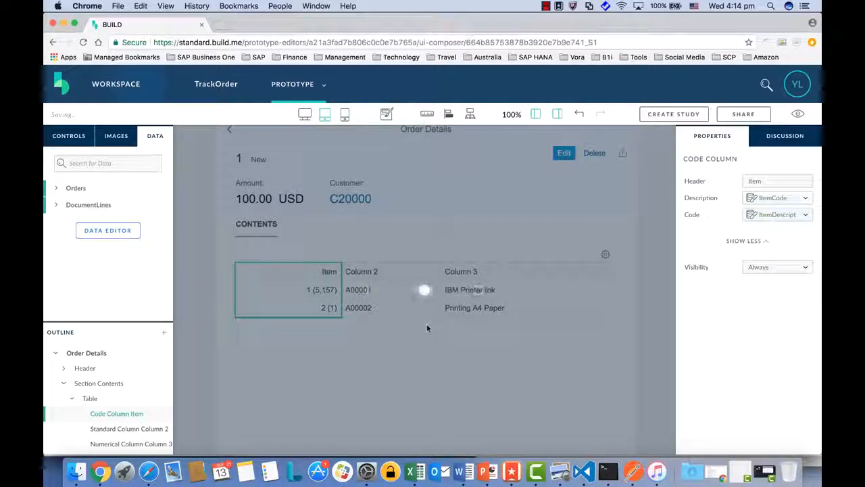
# Set the second table column's header to Qty and bind its text to Quantity.
pyautogui.click(138, 430)
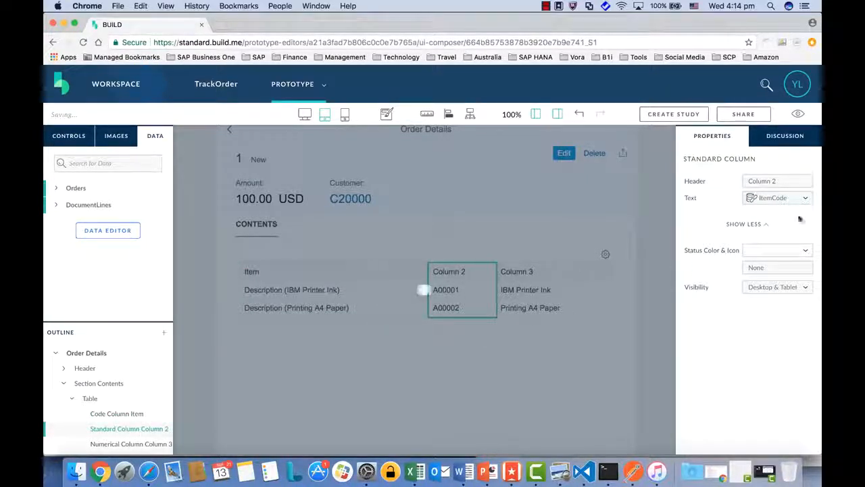
pyautogui.moveTo(787, 180); pyautogui.dragTo(736, 179)
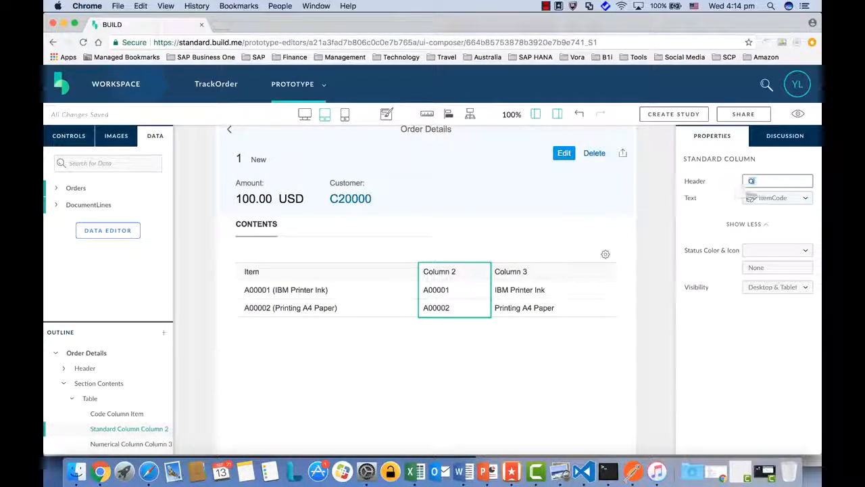
pyautogui.write('Qty')
pyautogui.click(777, 197)
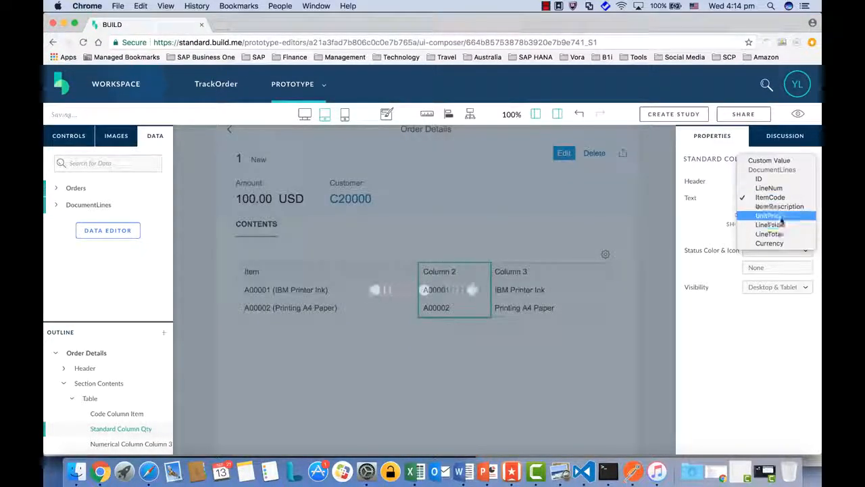
pyautogui.click(781, 217)
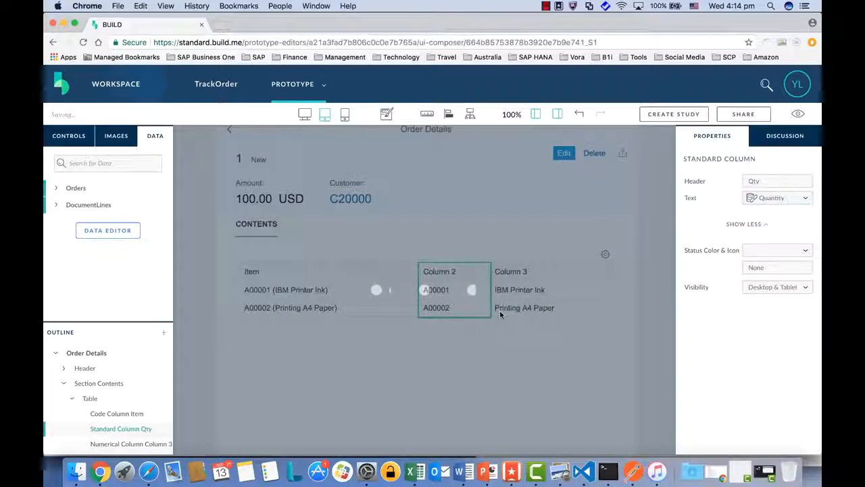
# Set the third table column's header to Line Total, its value to LineTotal and its unit to Currency.
pyautogui.click(156, 444)
pyautogui.tripleClick(771, 181)
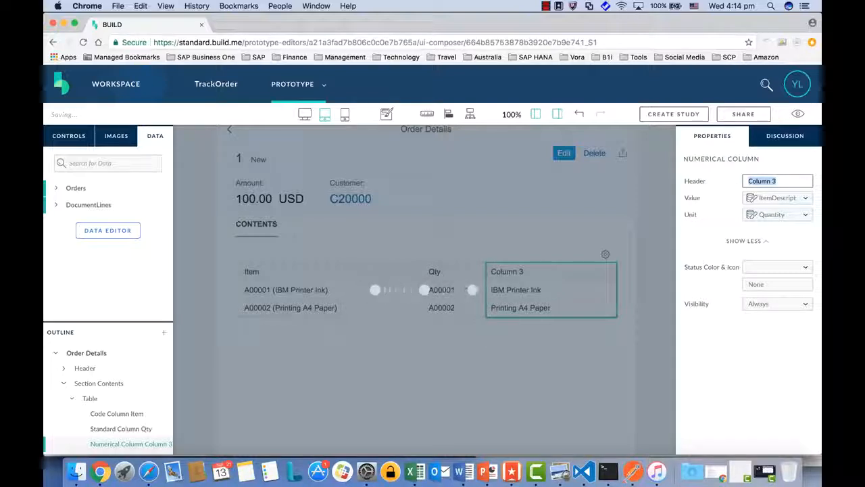
pyautogui.write('Lin')
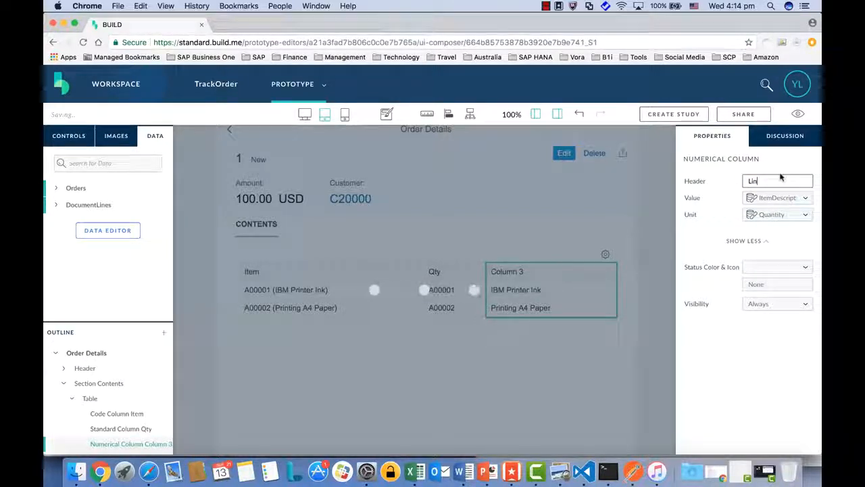
pyautogui.write('e')
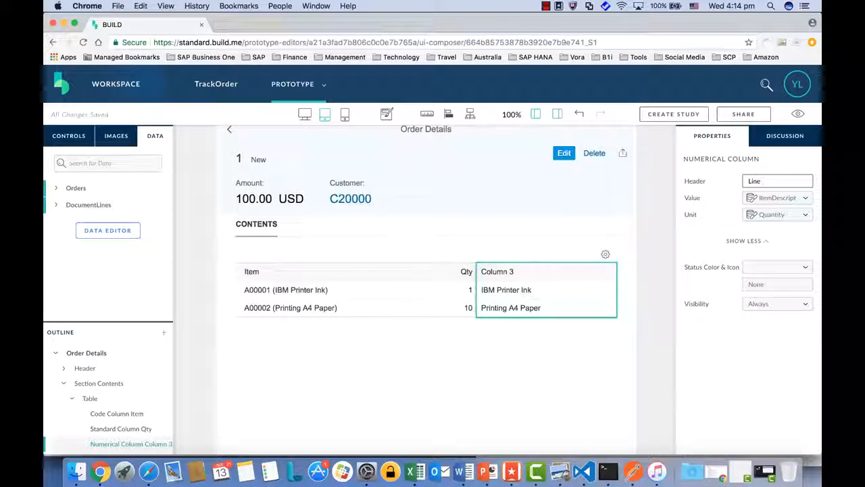
pyautogui.write(' T')
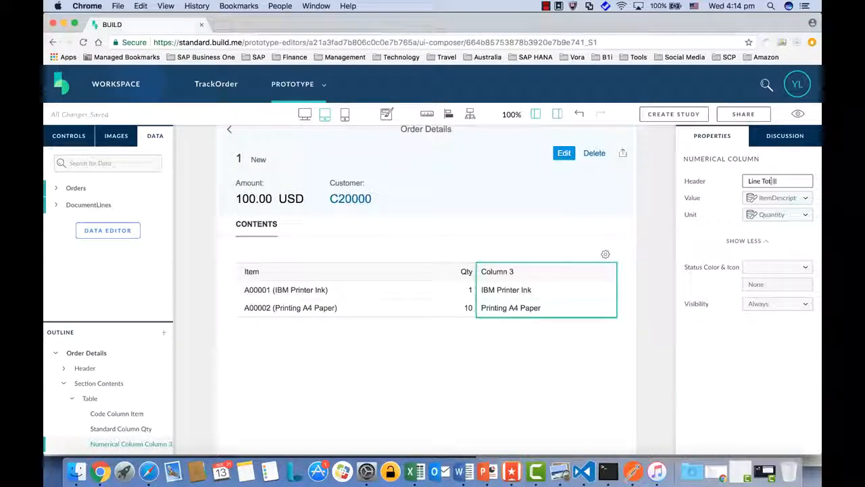
pyautogui.write('otal')
pyautogui.click(804, 197)
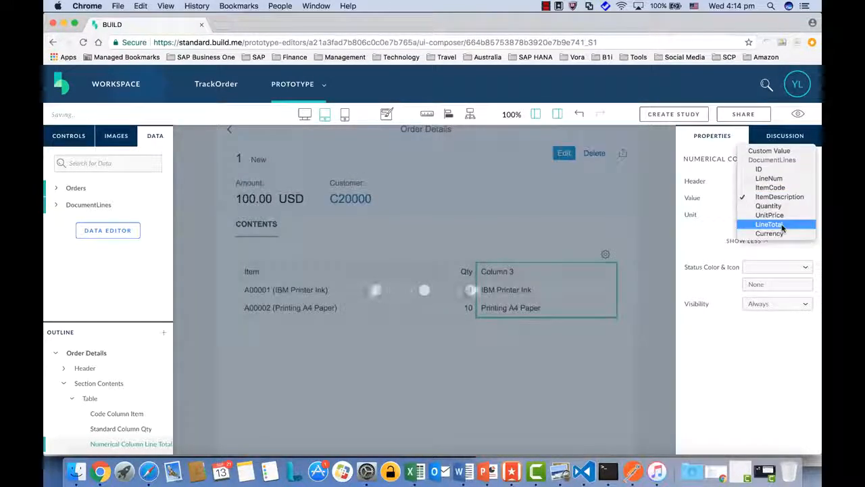
pyautogui.click(794, 226)
pyautogui.click(791, 215)
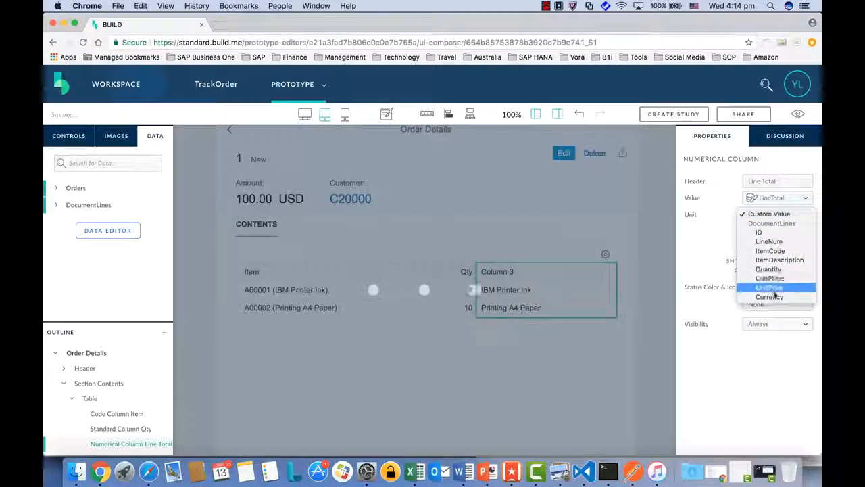
pyautogui.click(776, 298)
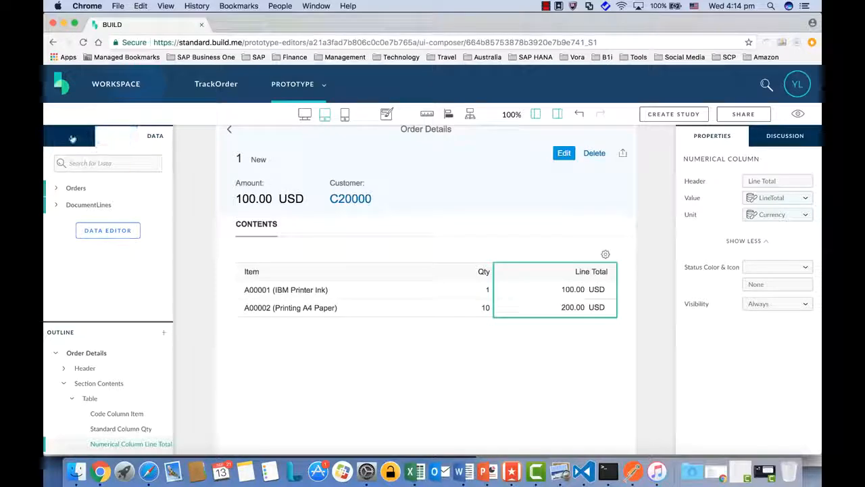
# Add a standard column between Item and Qty with the header Unit Price and its text bound to UnitPrice.
pyautogui.click(73, 139)
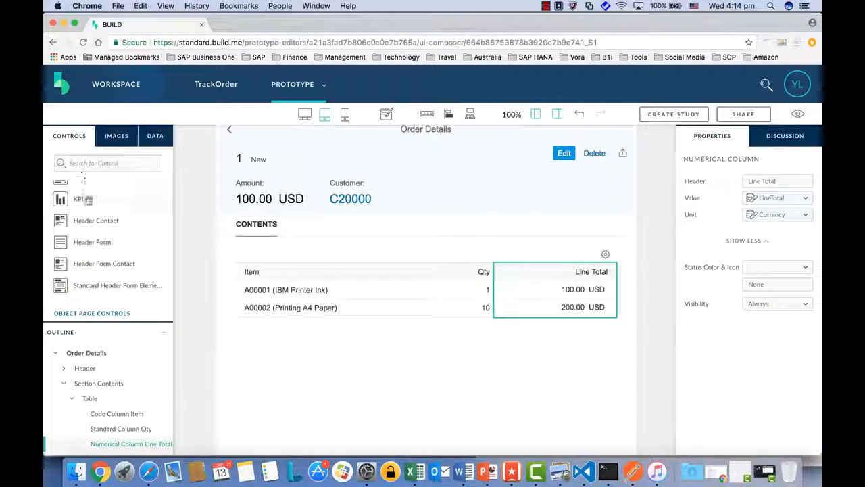
pyautogui.scroll(-10, 88, 229)
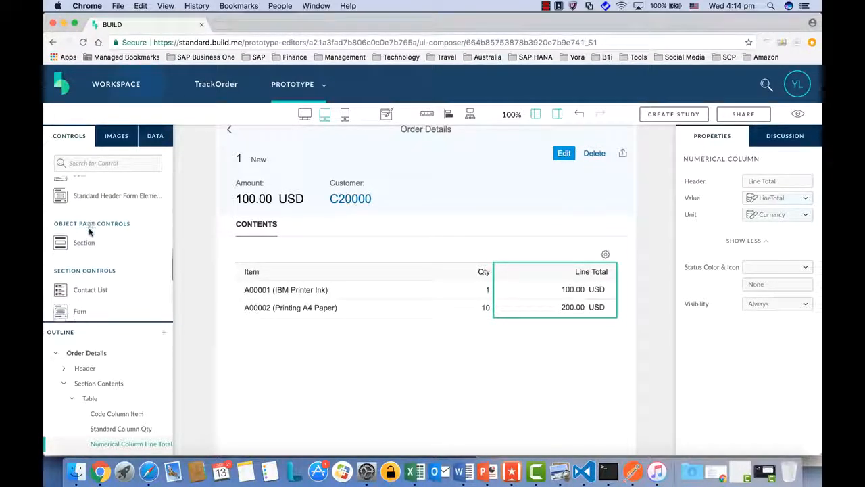
pyautogui.scroll(-3, 88, 230)
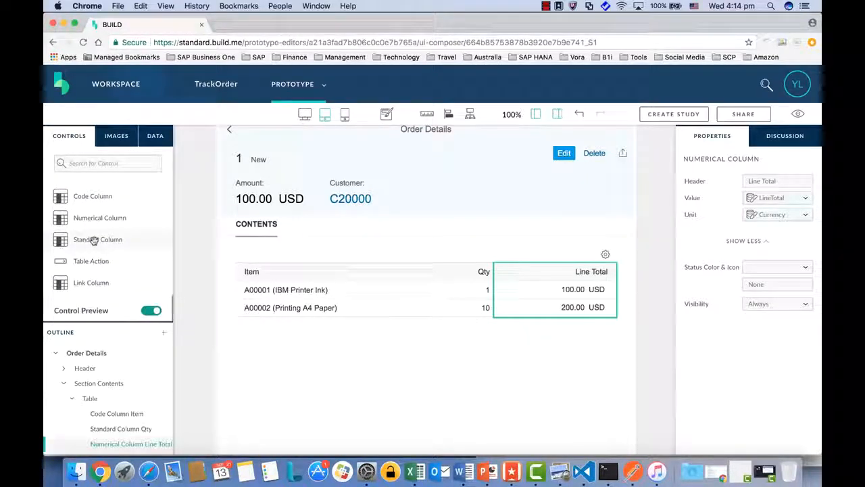
pyautogui.moveTo(93, 241); pyautogui.dragTo(412, 296)
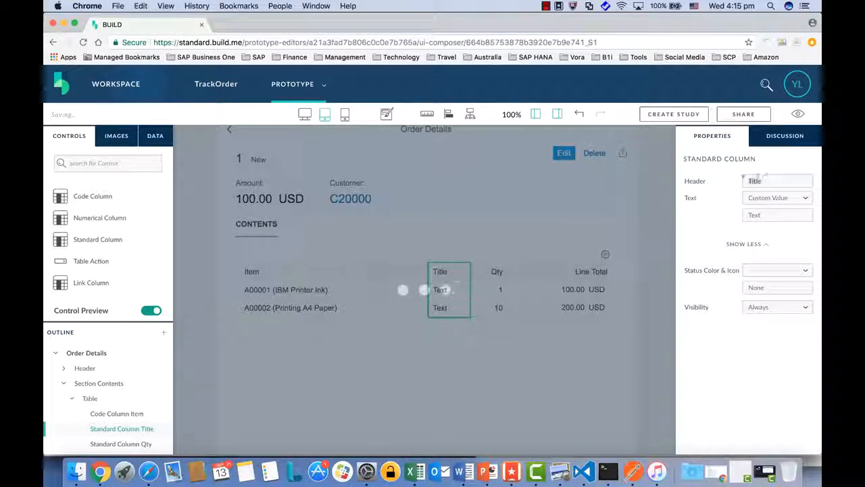
pyautogui.doubleClick(765, 176)
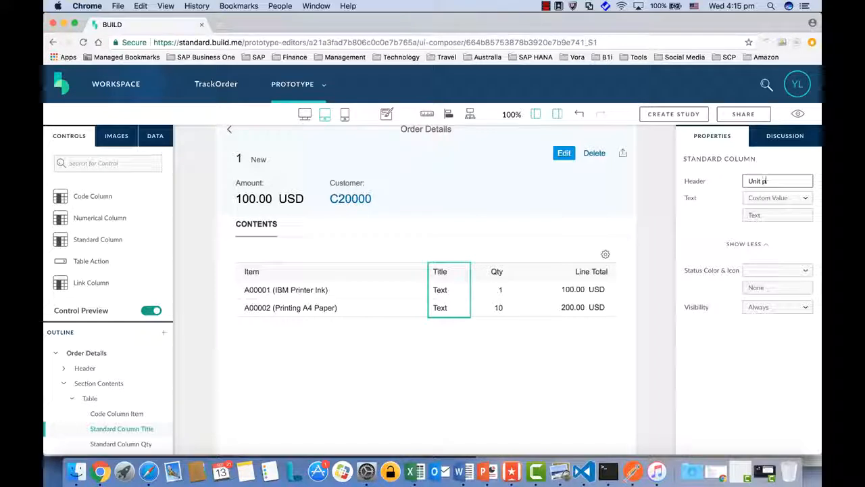
pyautogui.click(802, 198)
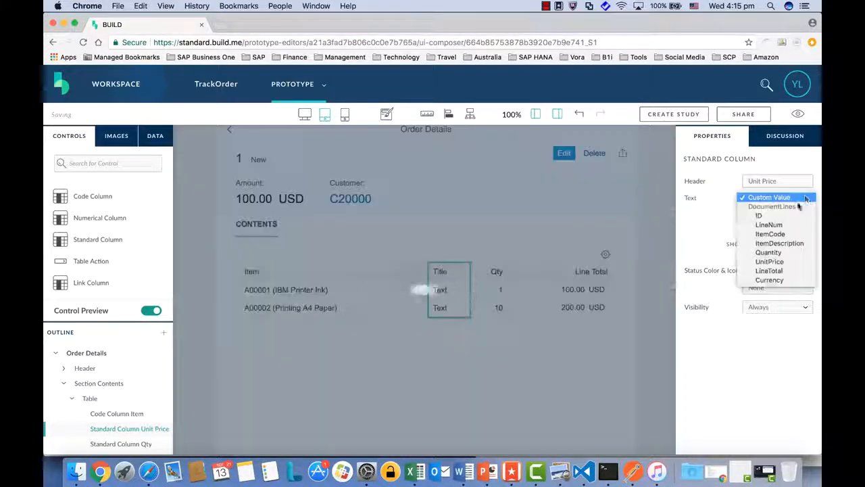
pyautogui.click(782, 263)
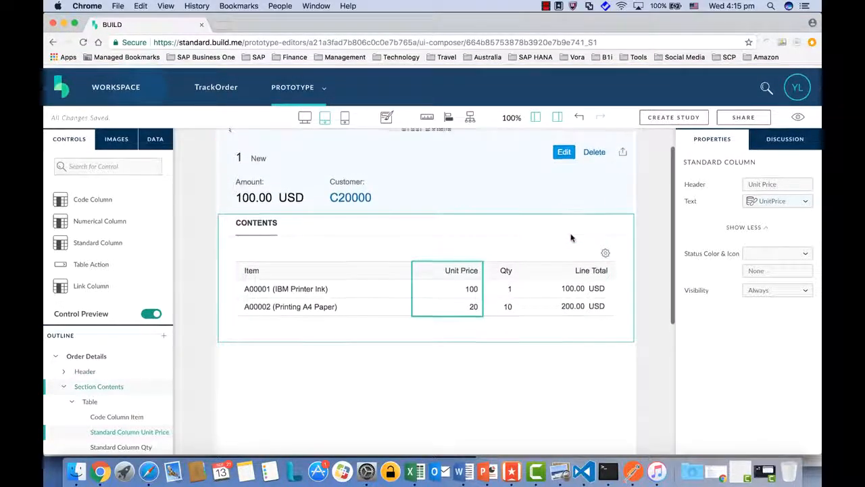
# Preview the Order Details page and check its header and Contents table in the tablet and phone layouts.
pyautogui.click(797, 116)
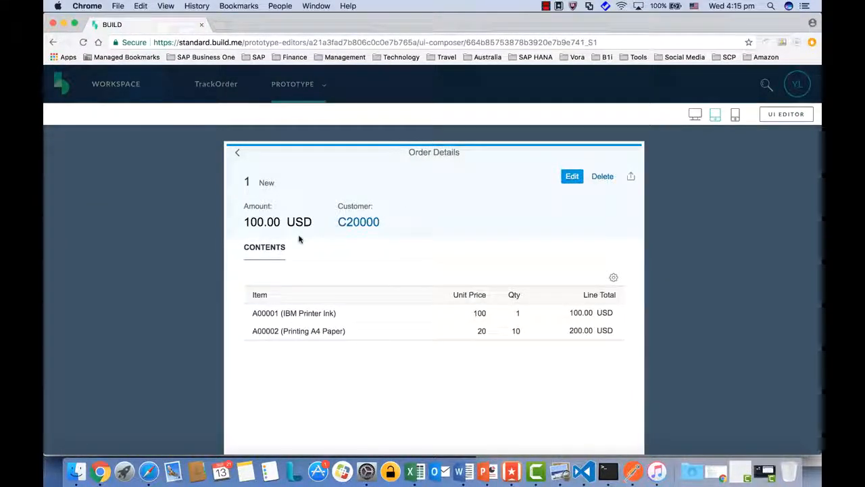
pyautogui.scroll(-2, 299, 238)
pyautogui.scroll(2, 300, 238)
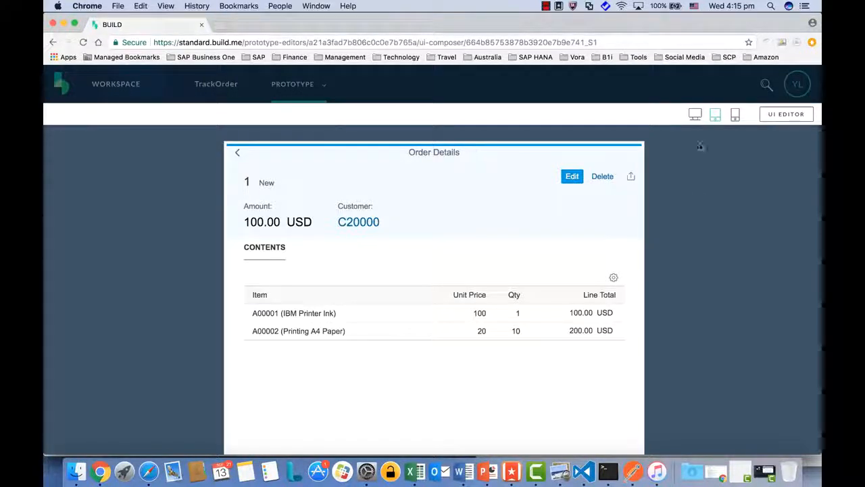
pyautogui.click(735, 115)
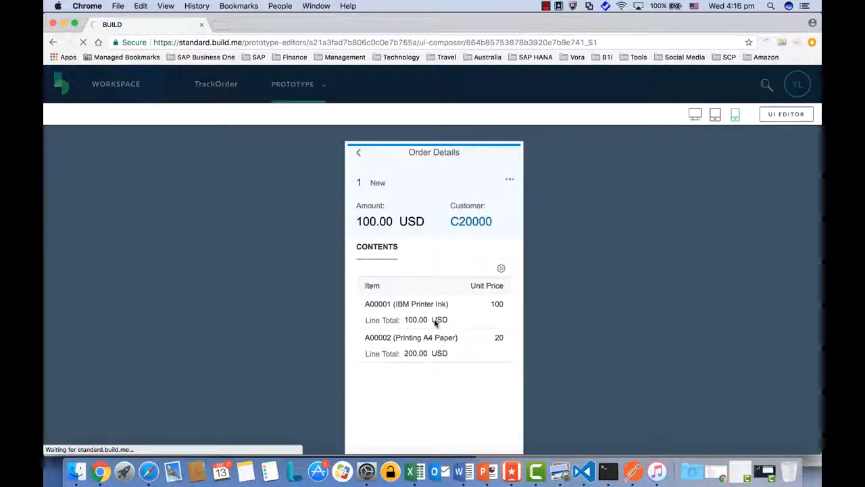
# Return to the editor, preview the Order List page in the phone layout and open the paid order's details.
pyautogui.click(784, 114)
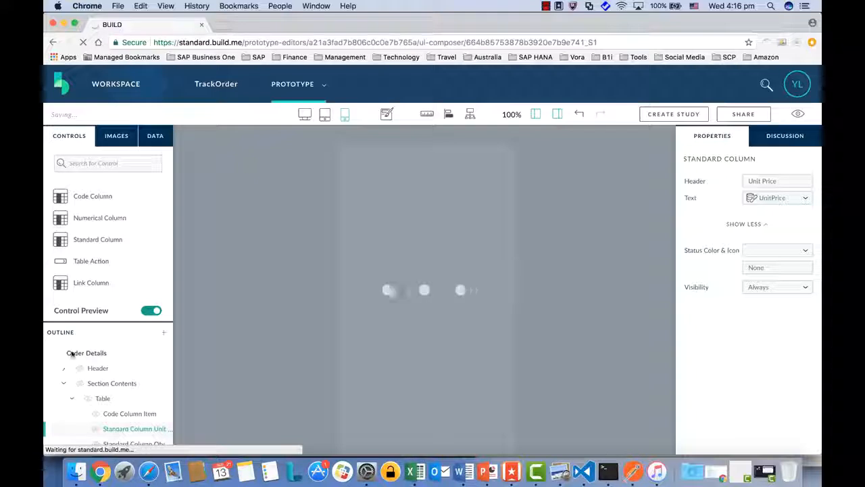
pyautogui.click(89, 351)
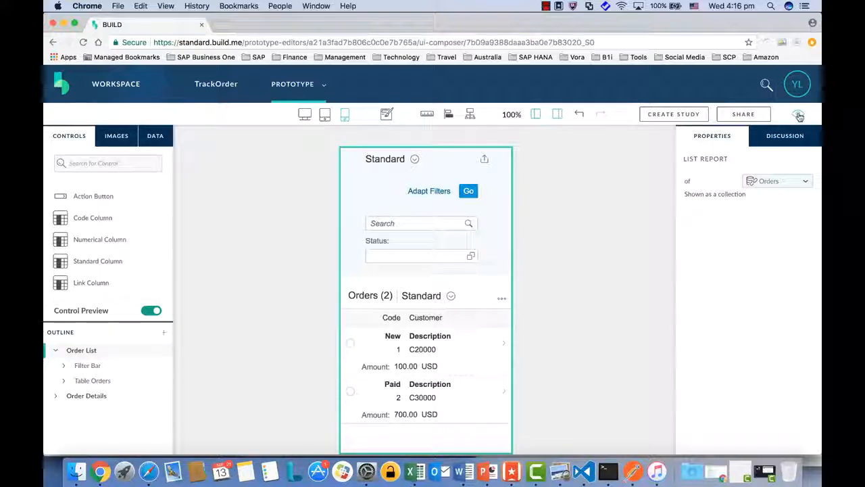
pyautogui.click(800, 116)
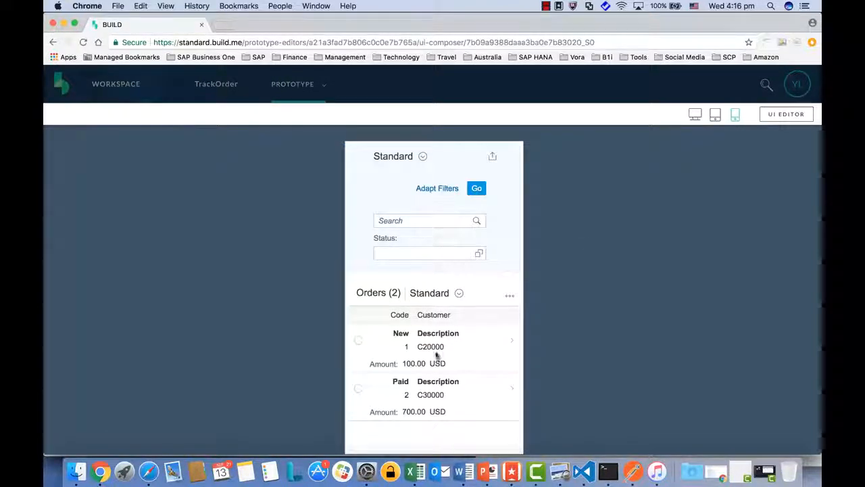
pyautogui.click(437, 400)
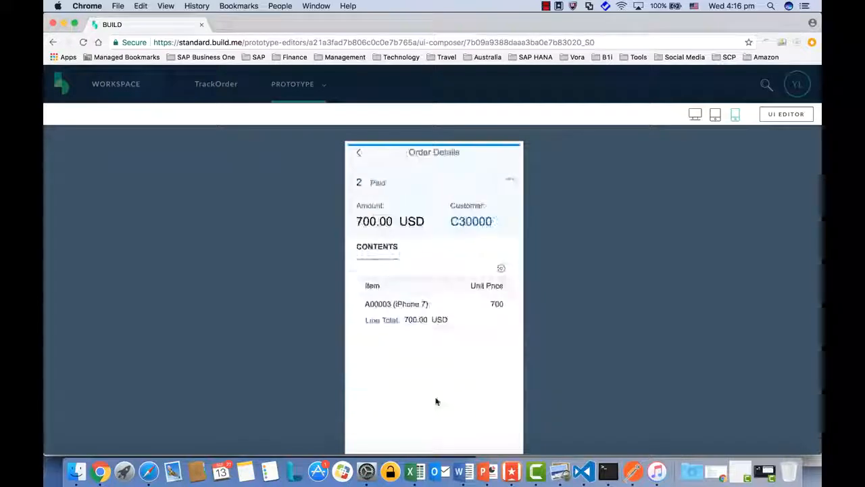